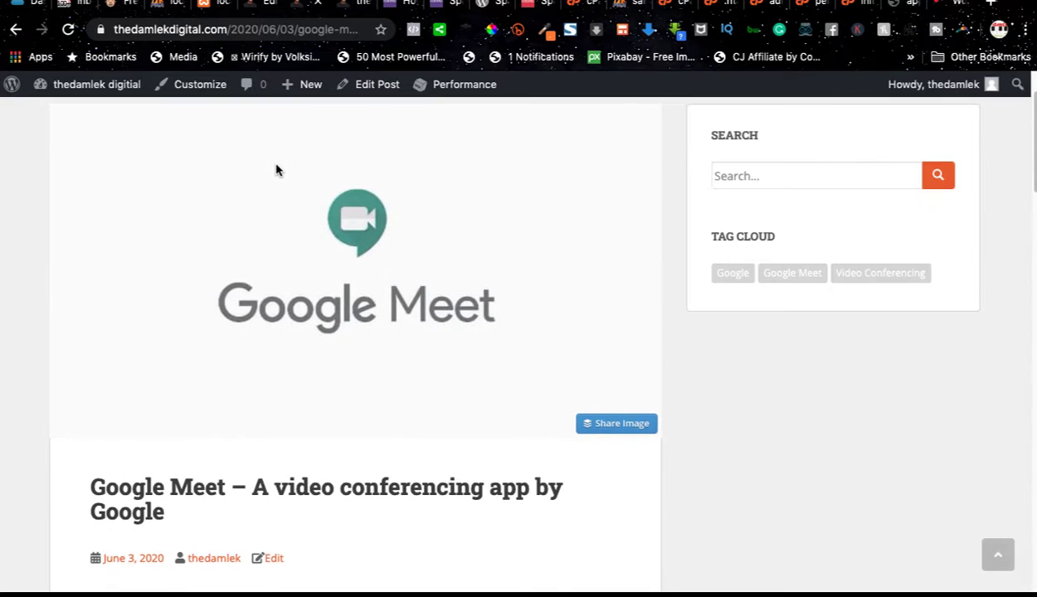
Step: Switch from the published Google Meet post to the WordPress dashboard and open the menu editor
scroll(278, 166, "up", 2)
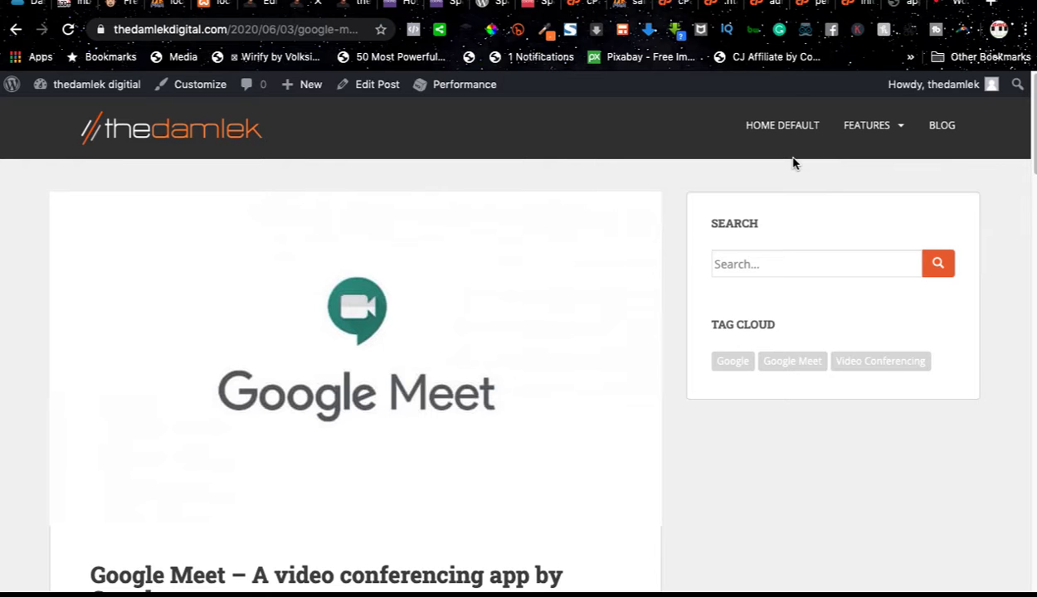
left_click(259, 4)
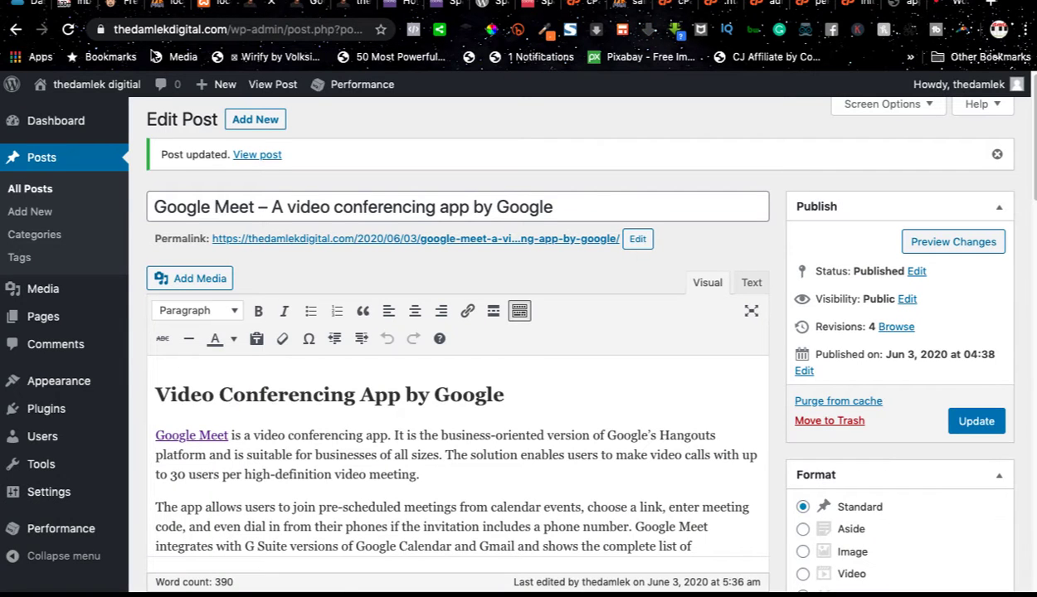
mouse_move(58, 384)
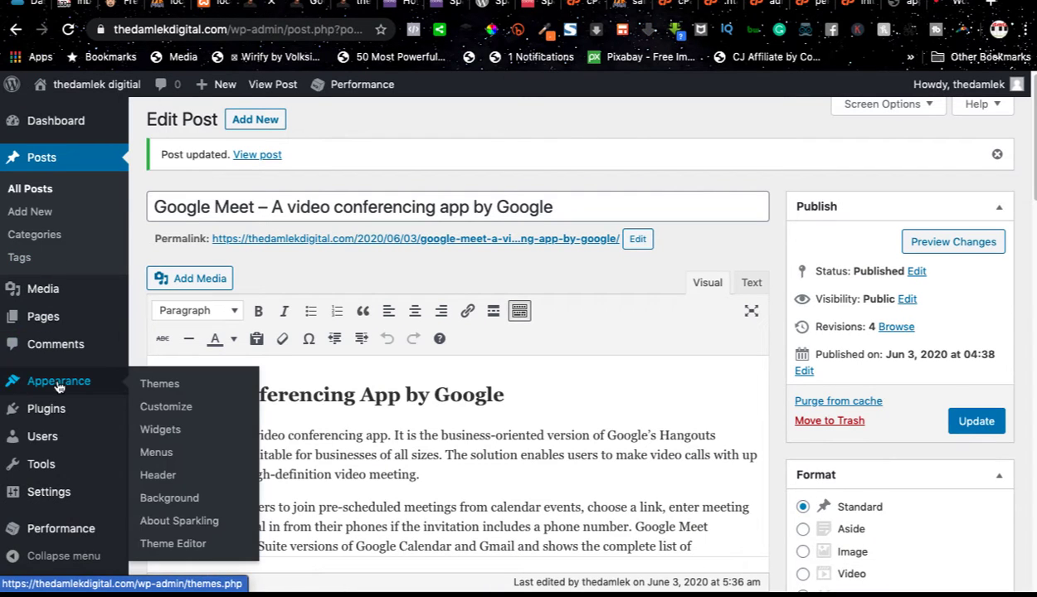
left_click(180, 459)
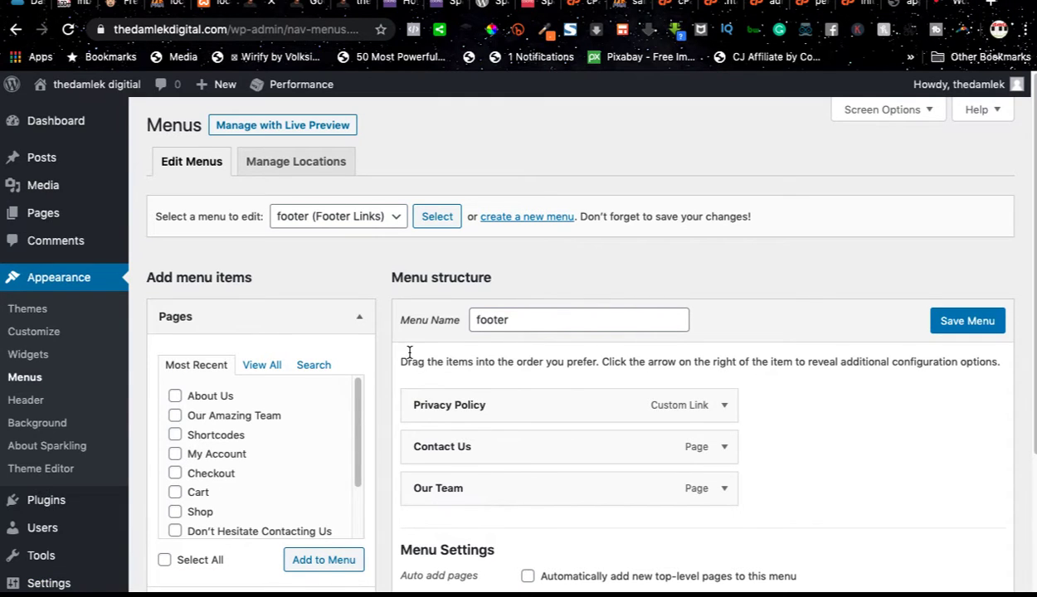
Step: Compare the footer menu's structure with the footer links and header menu on the published Google Meet post
scroll(450, 367, "down", 1)
scroll(450, 371, "up", 1)
left_click(307, 6)
scroll(421, 331, "down", 10)
scroll(421, 332, "down", 15)
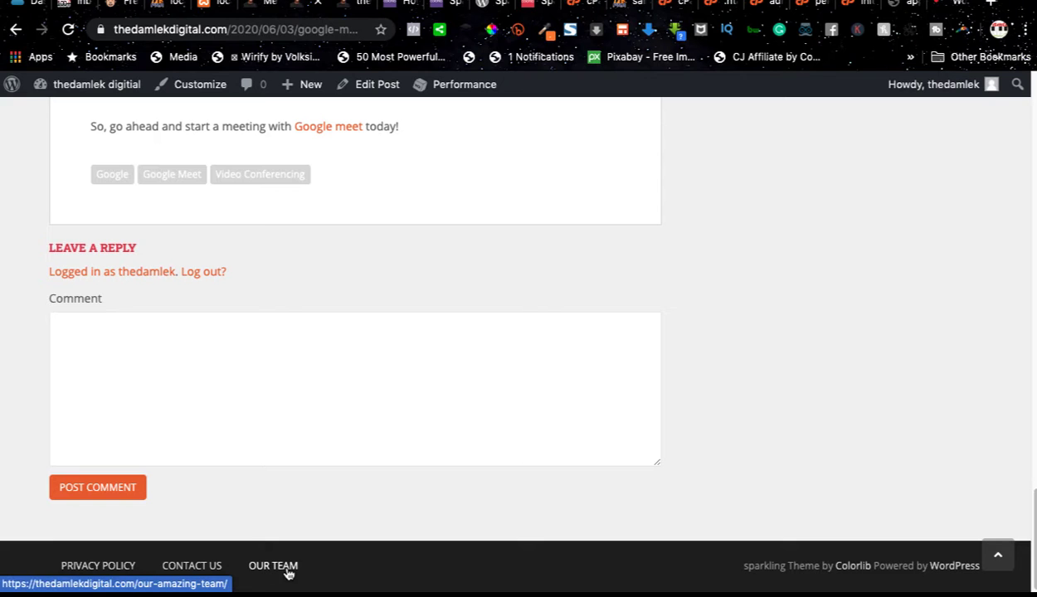
scroll(274, 523, "up", 10)
scroll(267, 498, "up", 15)
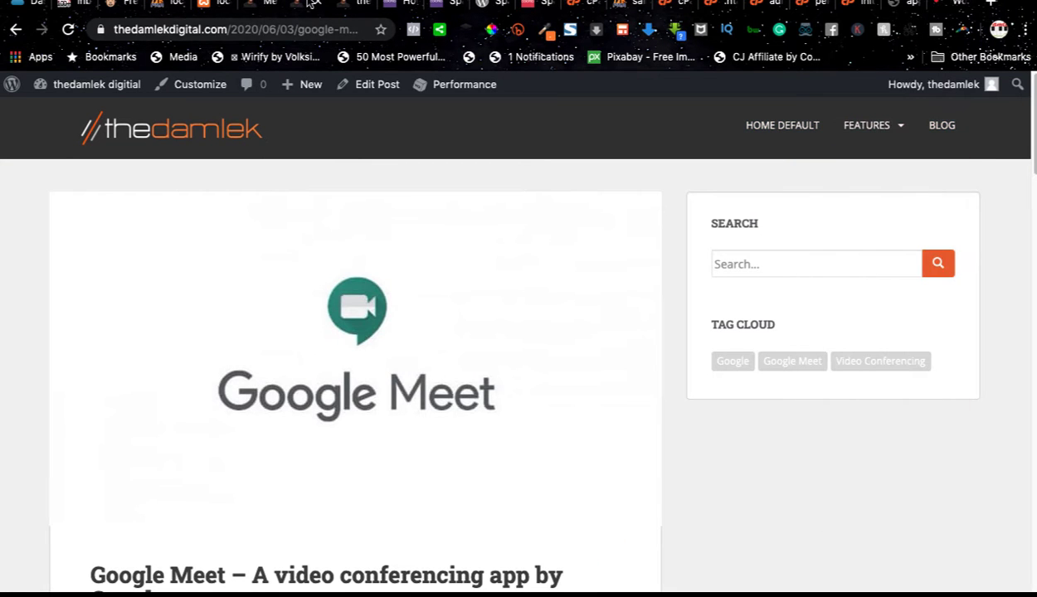
Step: Return to the menu editor and load the main (Primary Menu) menu for editing
left_click(251, 8)
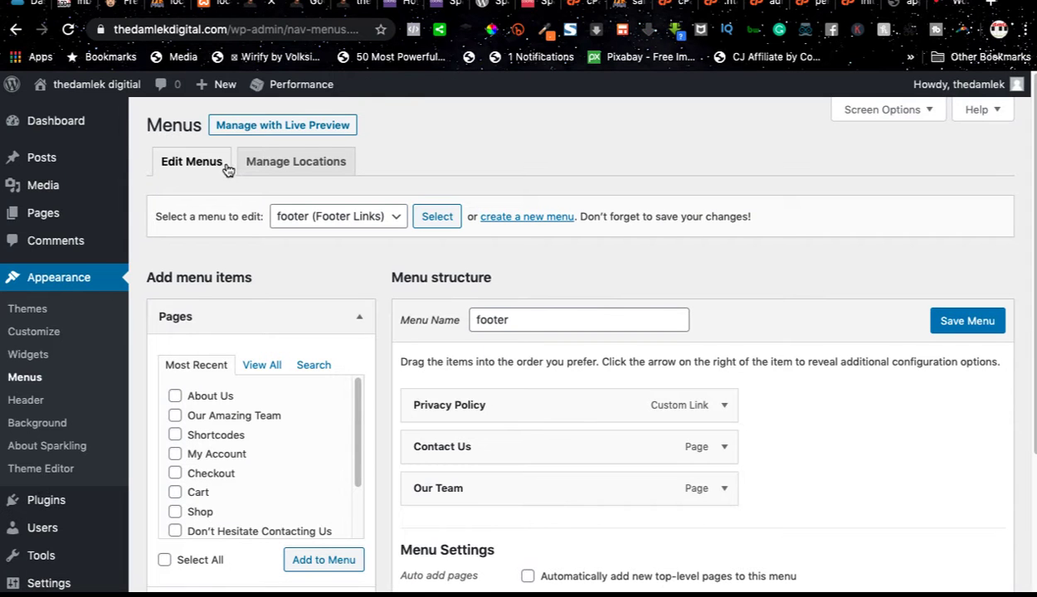
left_click(304, 215)
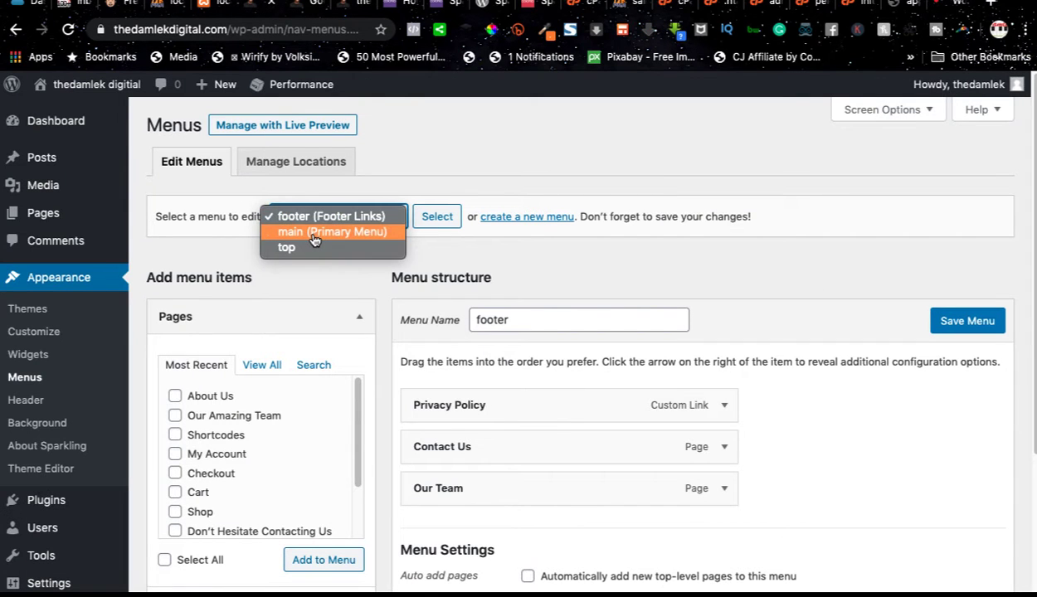
left_click(315, 233)
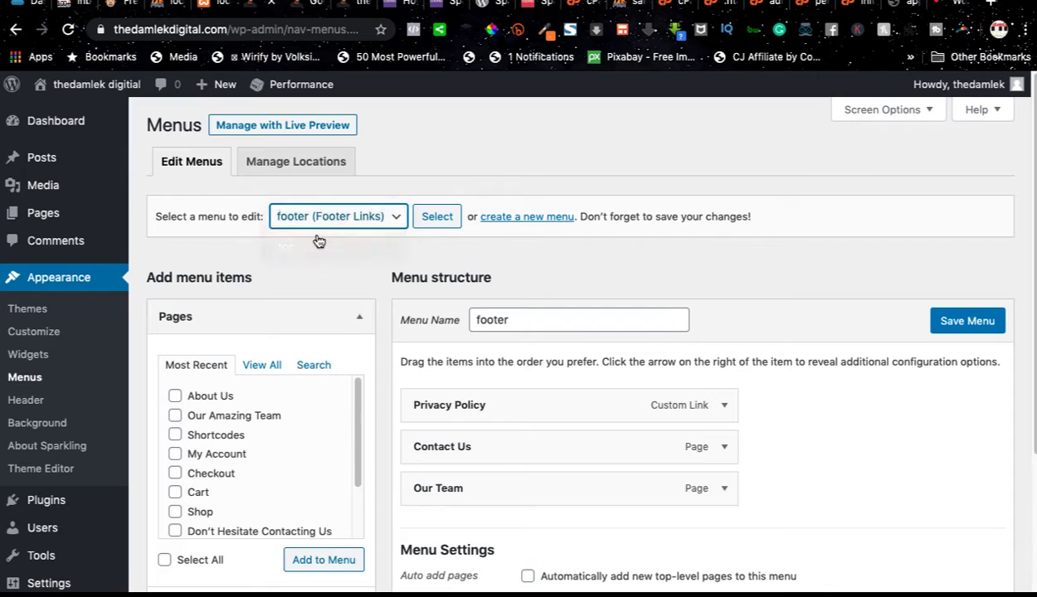
left_click(429, 223)
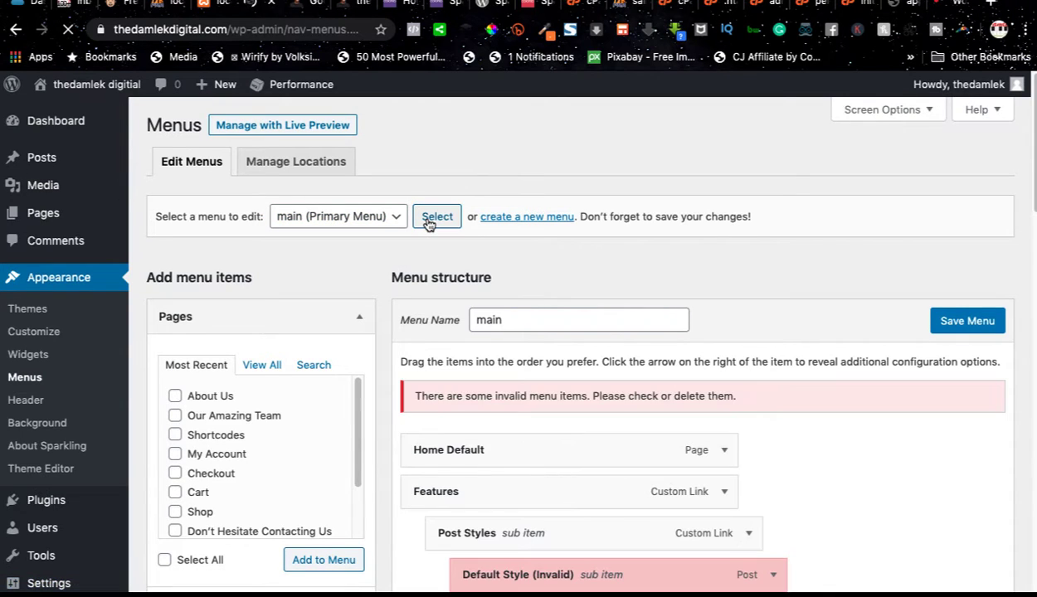
Step: Remove the Features, Post Styles and invalid Default Style items from the main menu
scroll(507, 361, "down", 10)
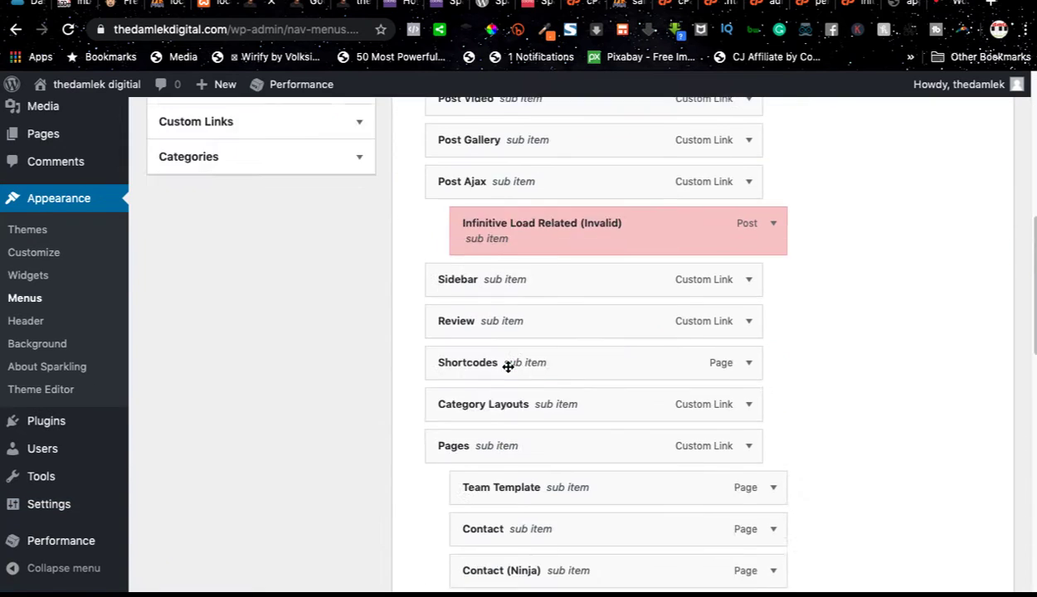
scroll(508, 356, "down", 5)
scroll(507, 353, "up", 10)
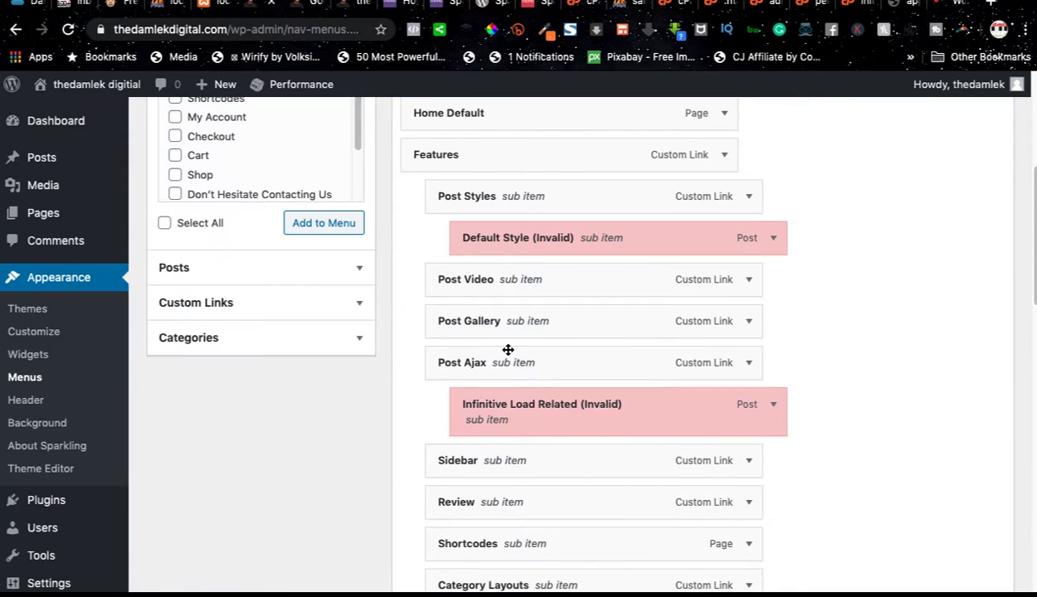
scroll(508, 349, "up", 5)
scroll(508, 352, "down", 3)
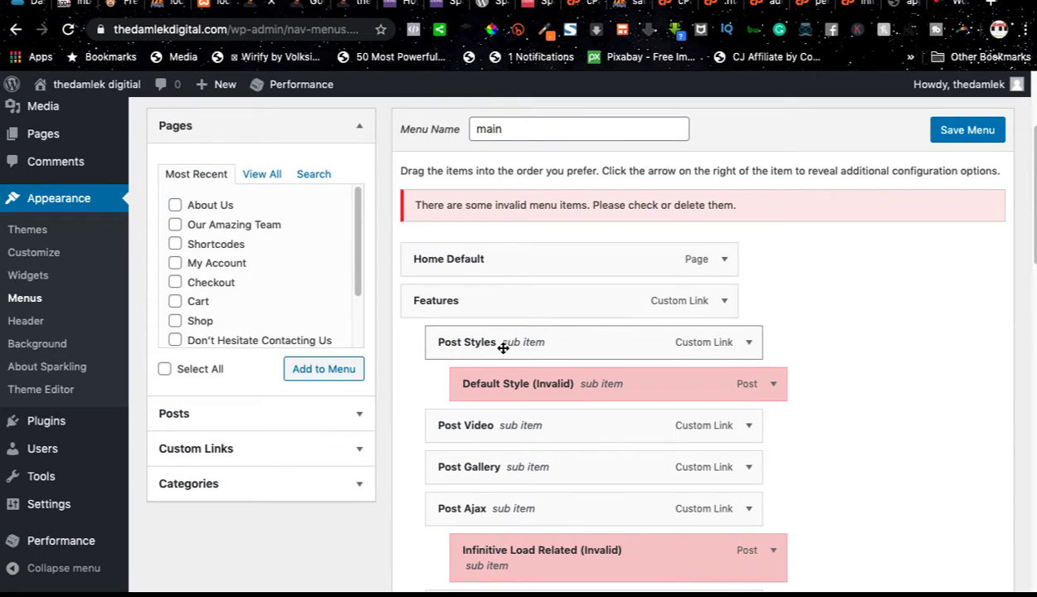
left_click(724, 302)
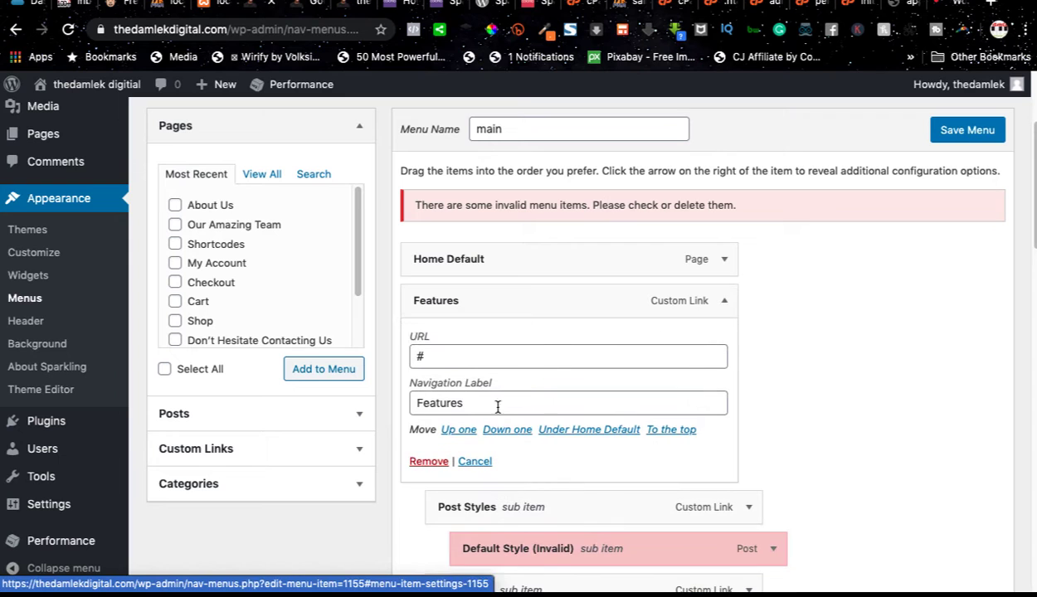
left_click(428, 463)
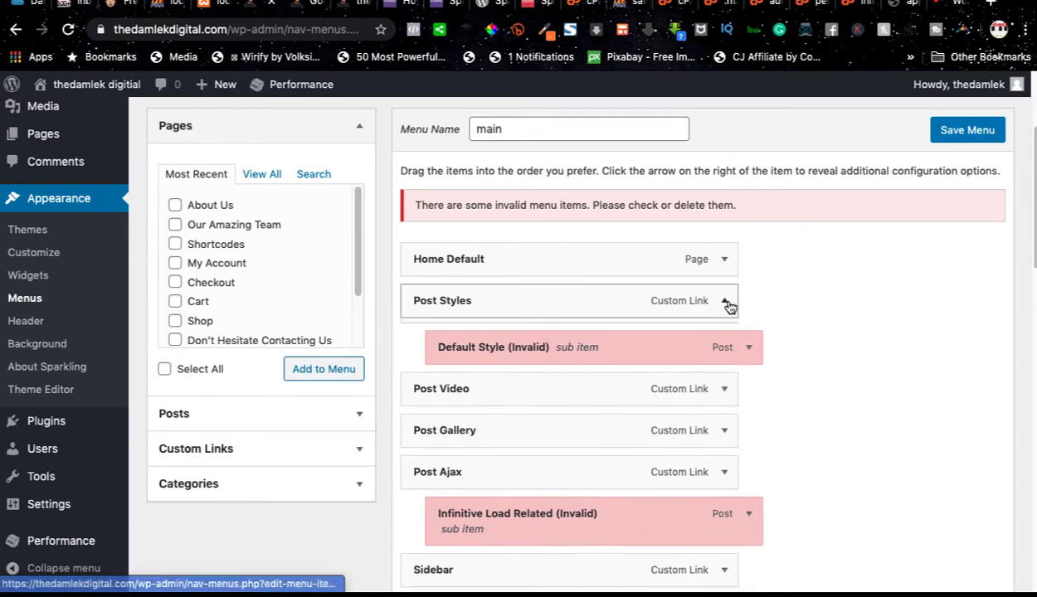
left_click(724, 301)
left_click(428, 462)
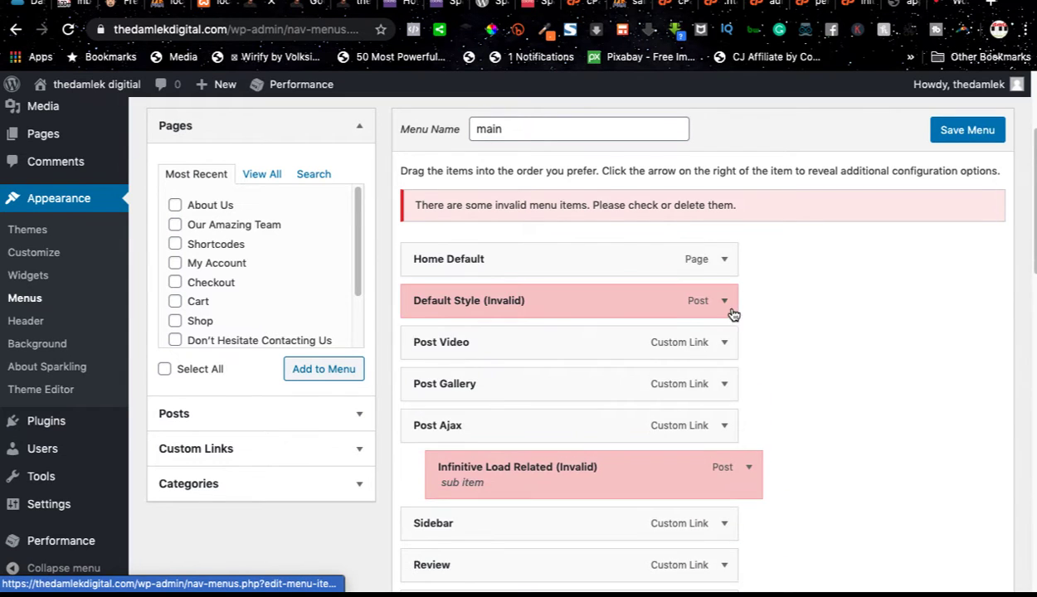
left_click(725, 301)
left_click(419, 463)
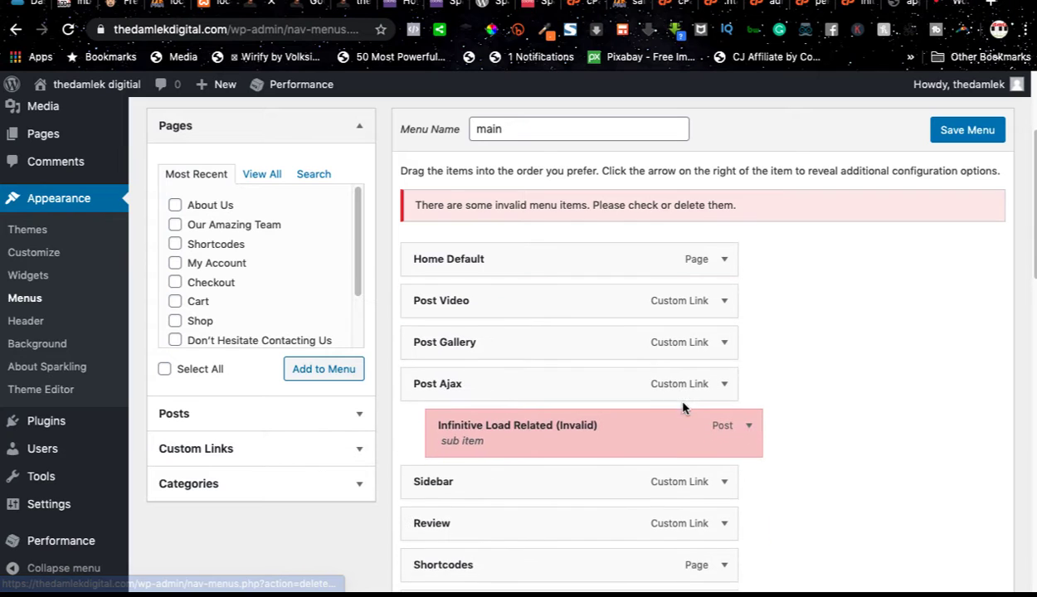
Step: Remove Post Video and all the remaining items, including Home Default, from the main menu
left_click(725, 301)
left_click(427, 462)
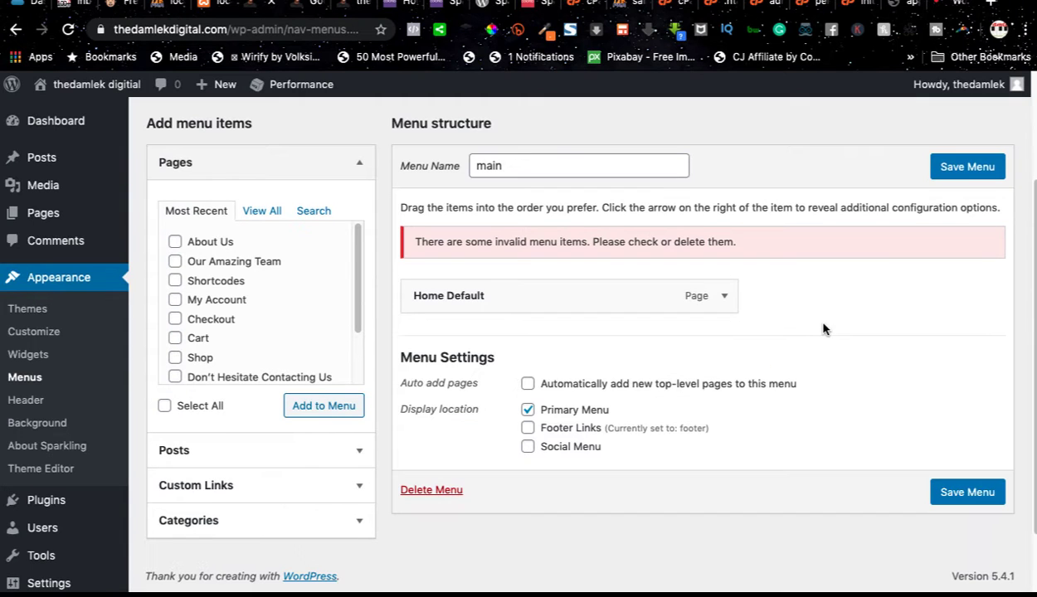
left_click(724, 296)
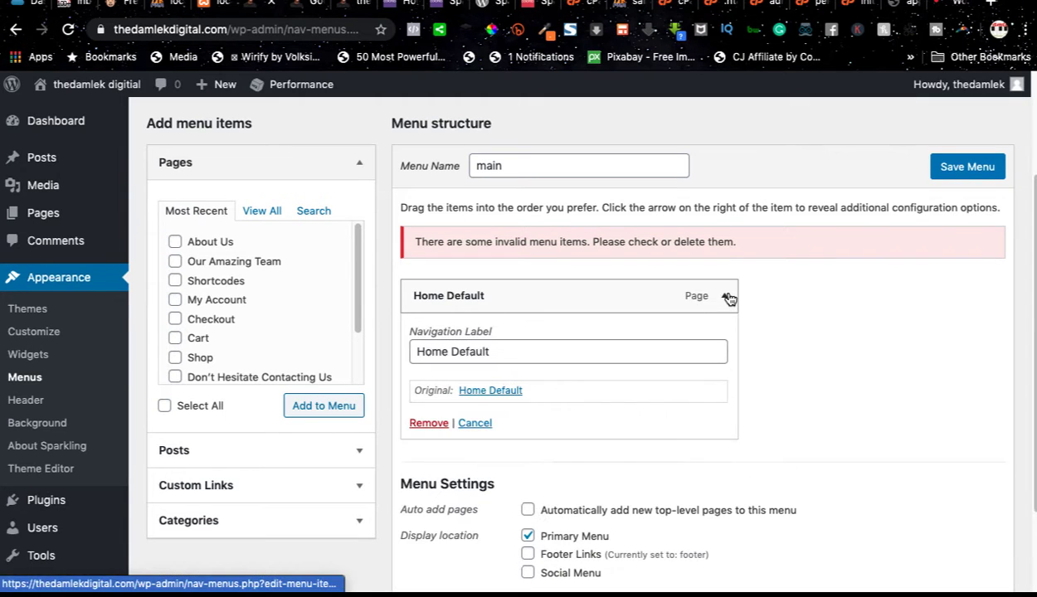
left_click(414, 423)
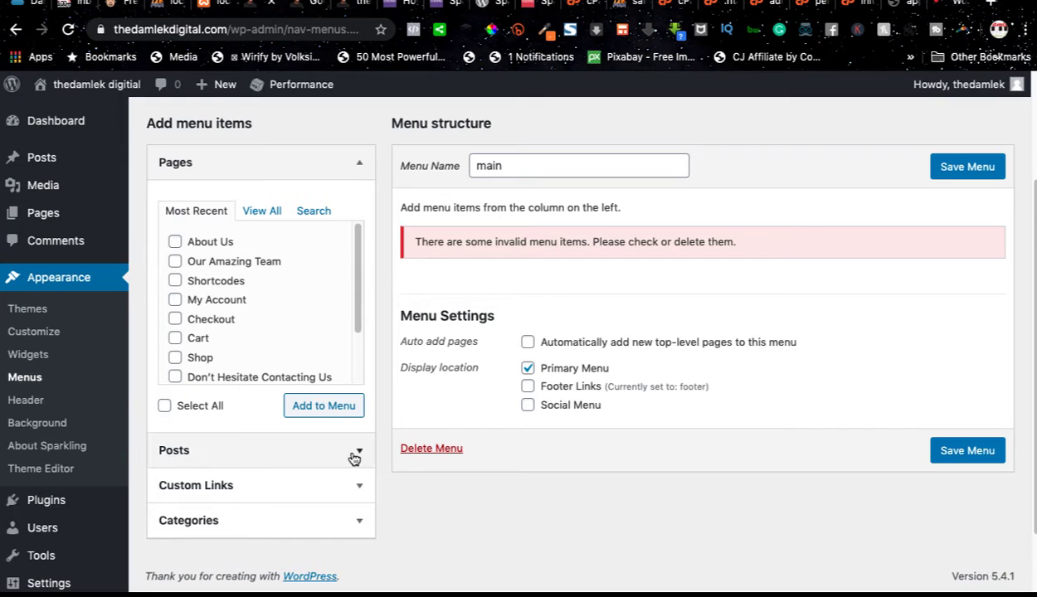
left_click(267, 496)
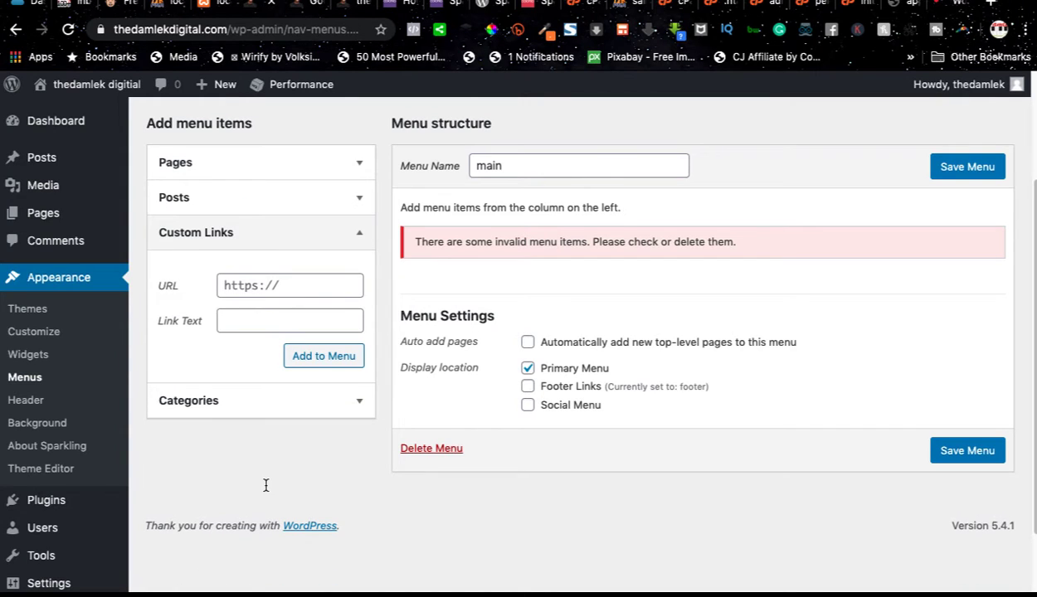
left_click(305, 283)
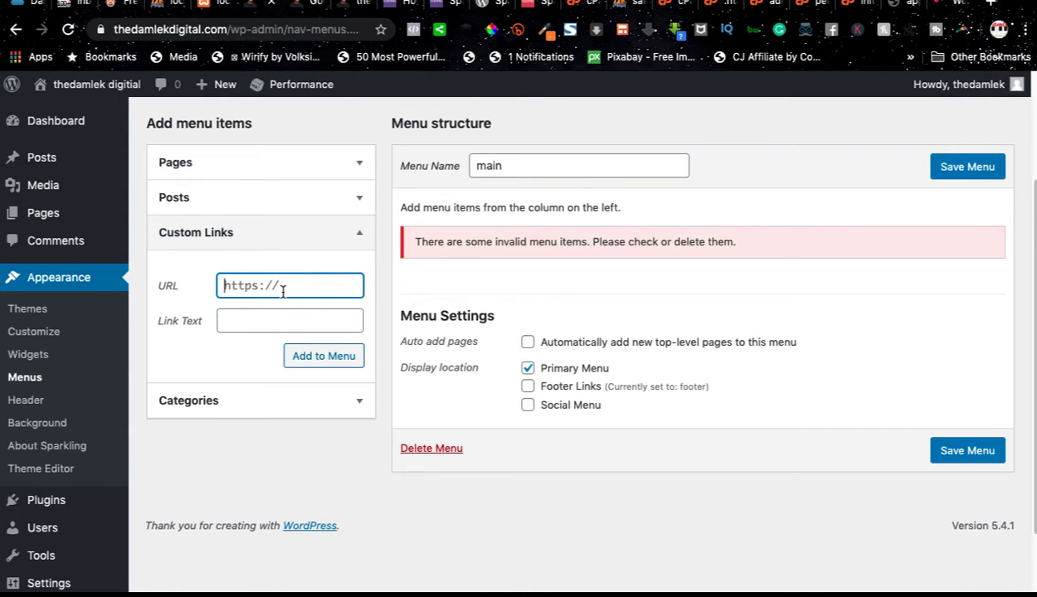
left_click(300, 7)
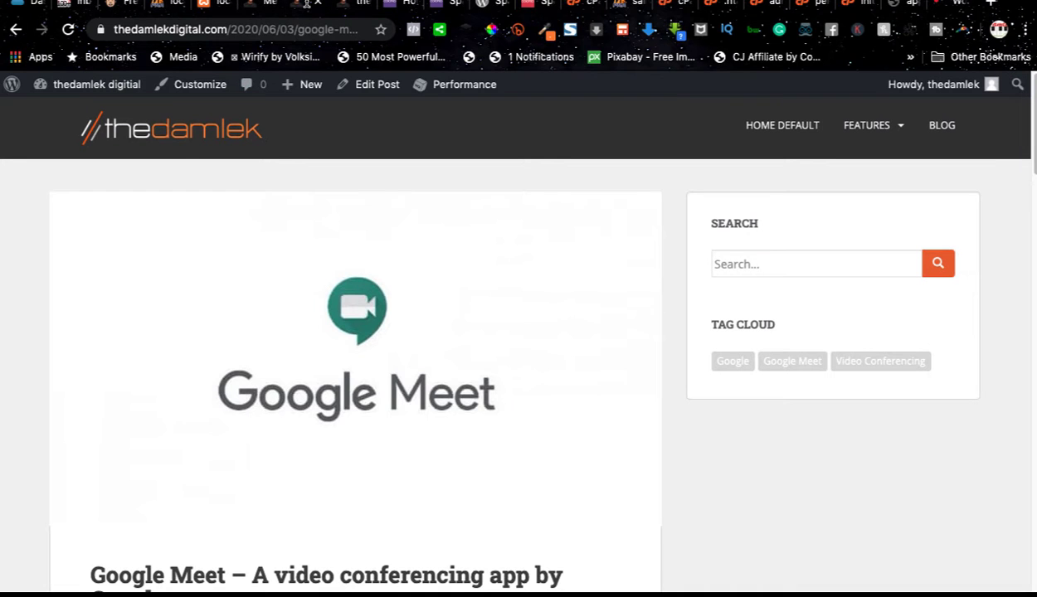
left_click(182, 141)
left_click(236, 28)
key("ctrl+c")
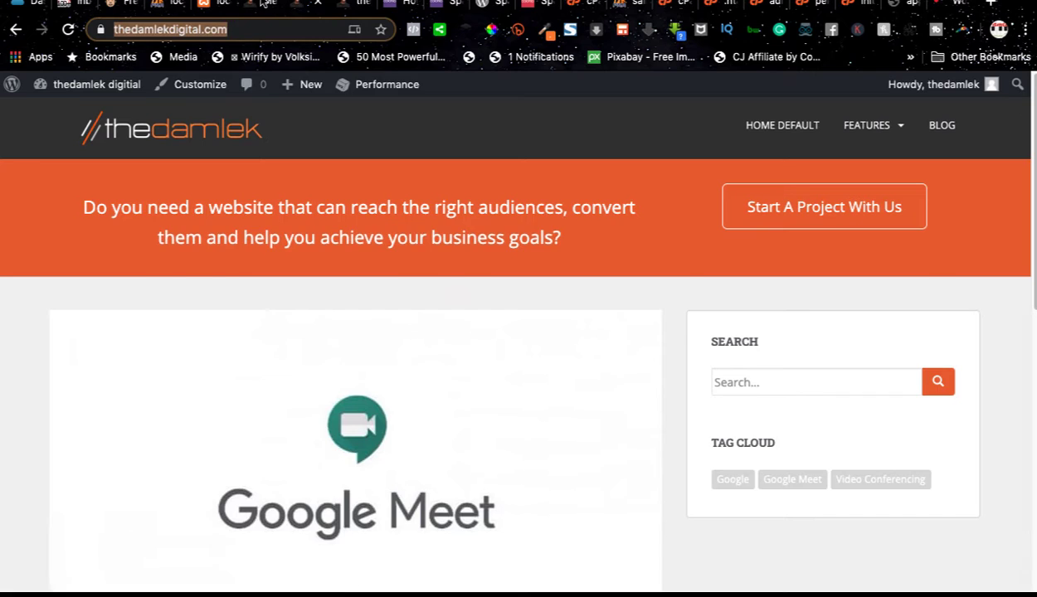
left_click(256, 6)
key("ctrl+v")
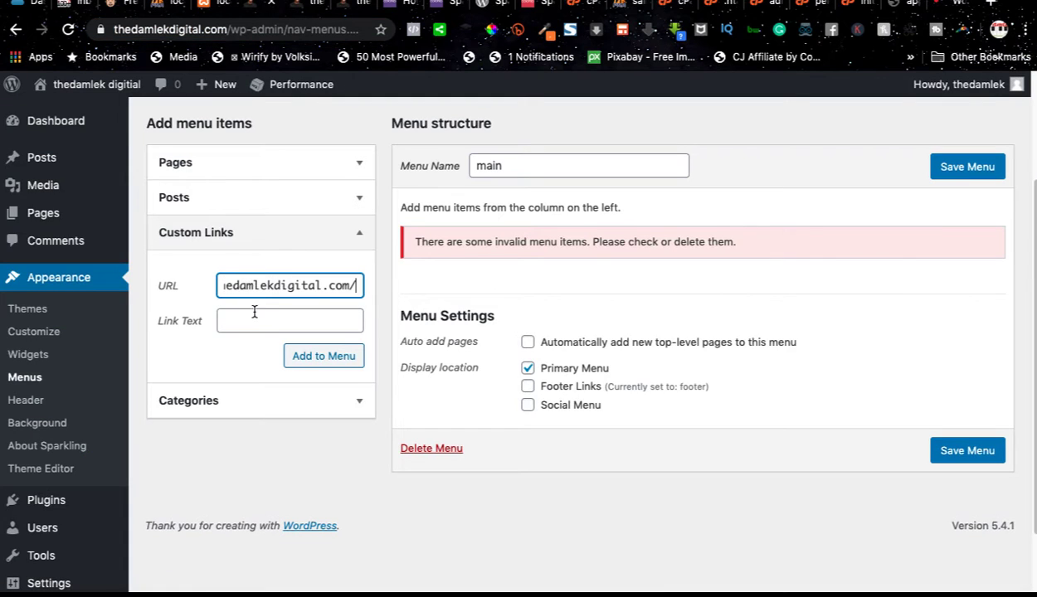
left_click(256, 319)
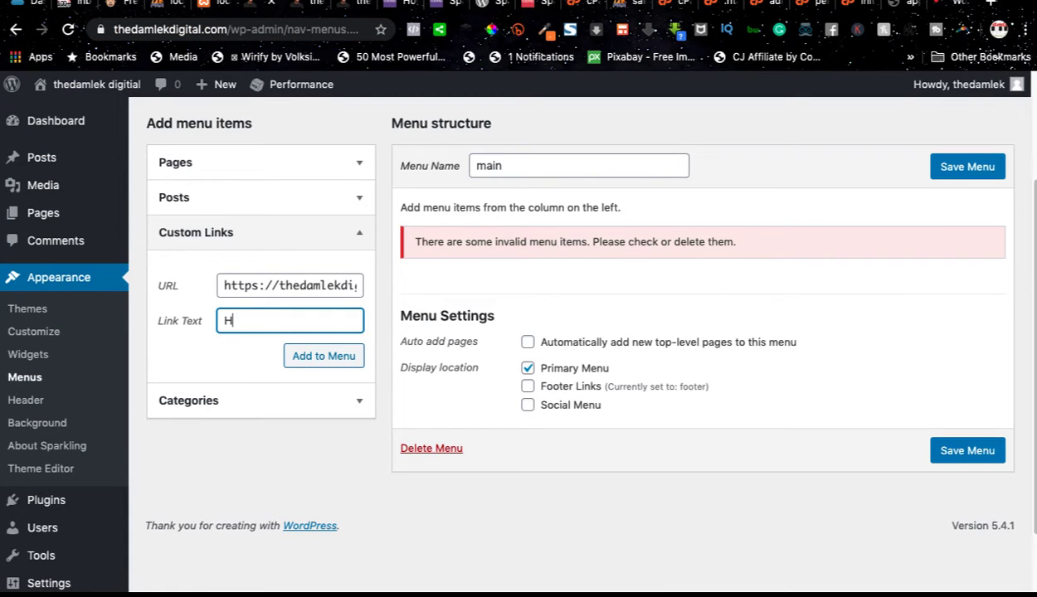
left_click(322, 355)
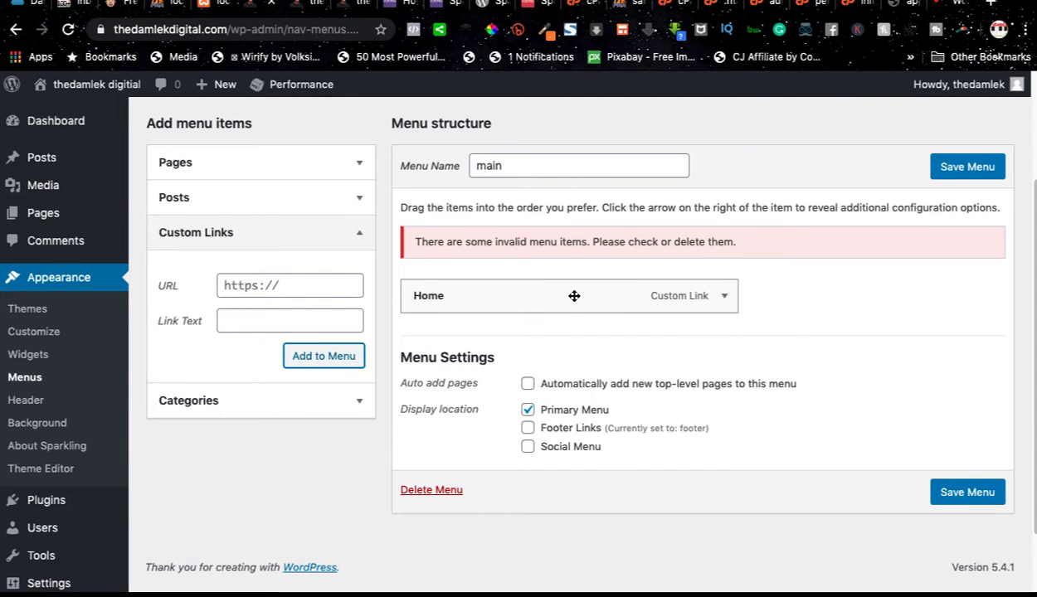
Step: Add the categories Digital Marketing, Email Marketing, Search Engine Optimization, Social Media Marketing, News, Tips and Website Design to the main menu
left_click(351, 407)
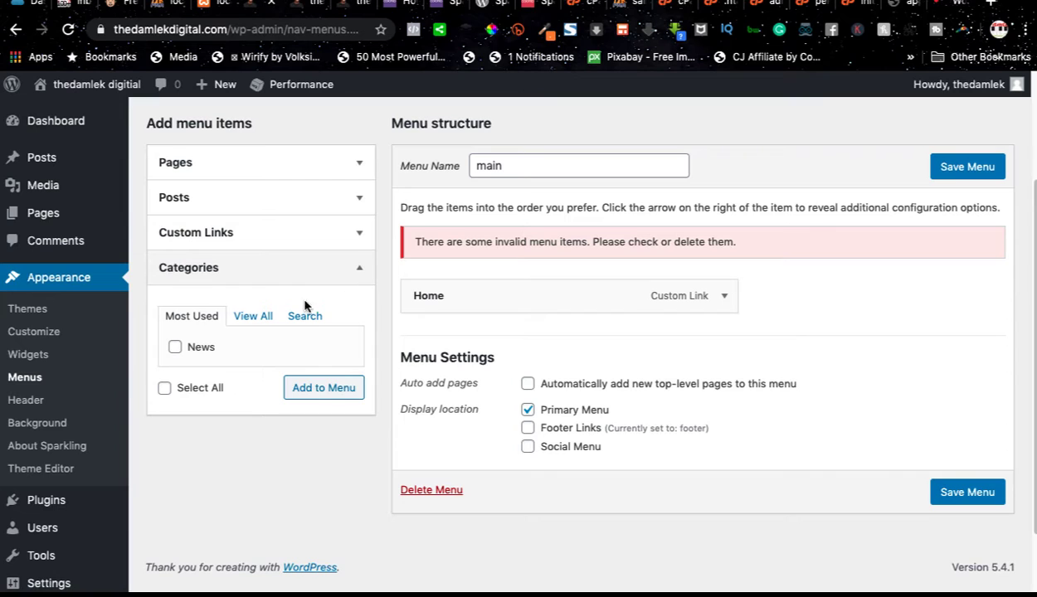
left_click(256, 323)
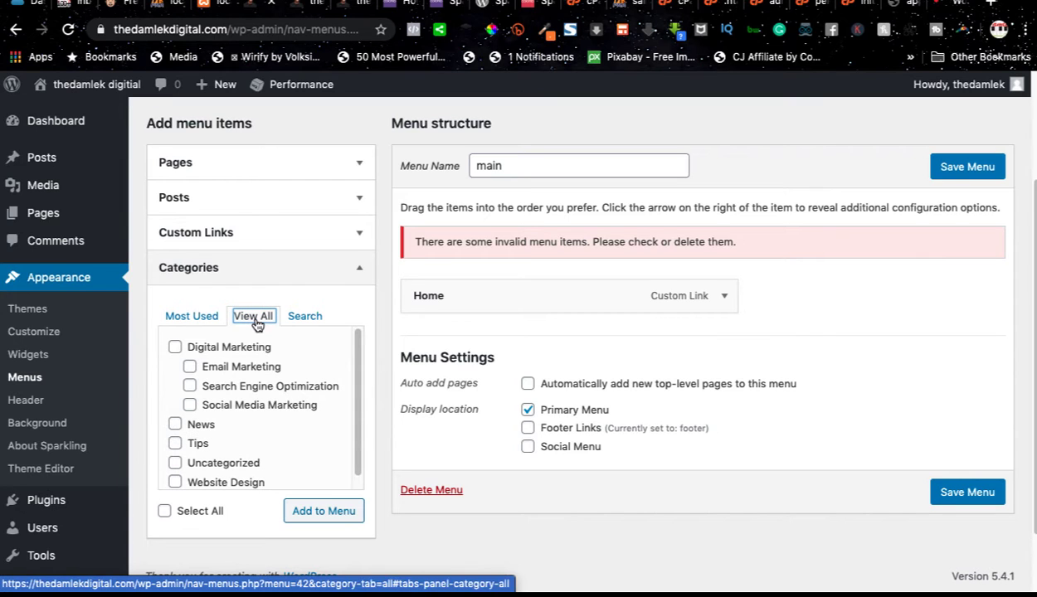
left_click(175, 348)
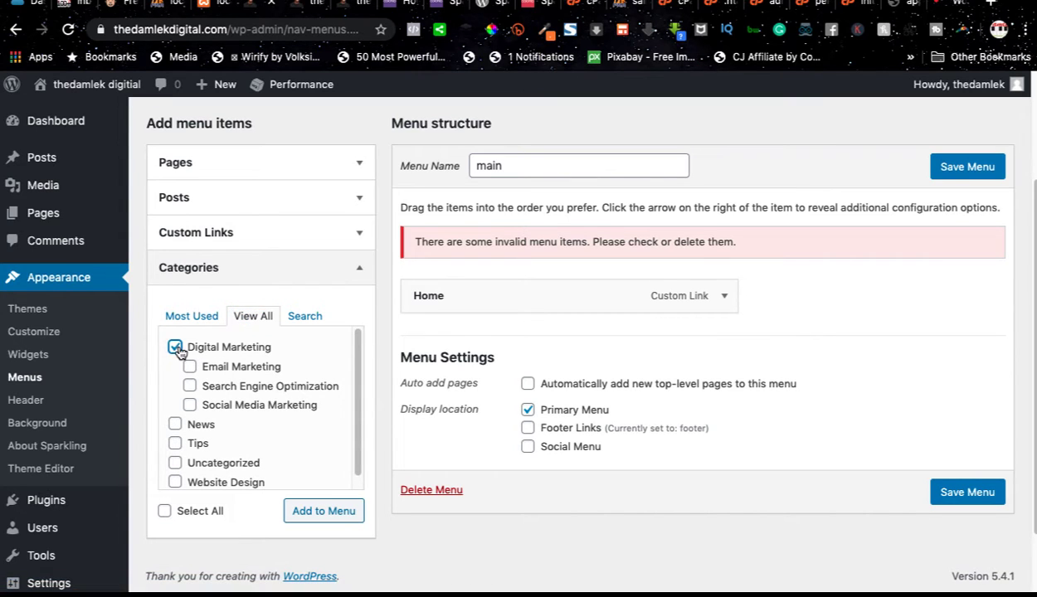
left_click(190, 367)
left_click(190, 387)
left_click(190, 405)
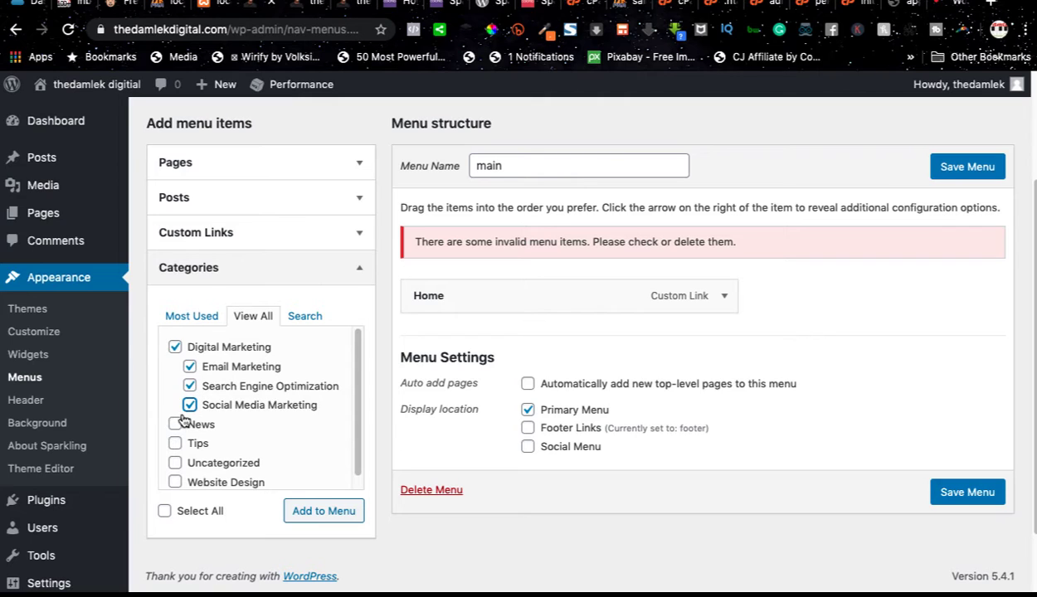
left_click(175, 424)
left_click(175, 444)
left_click(175, 482)
left_click(317, 514)
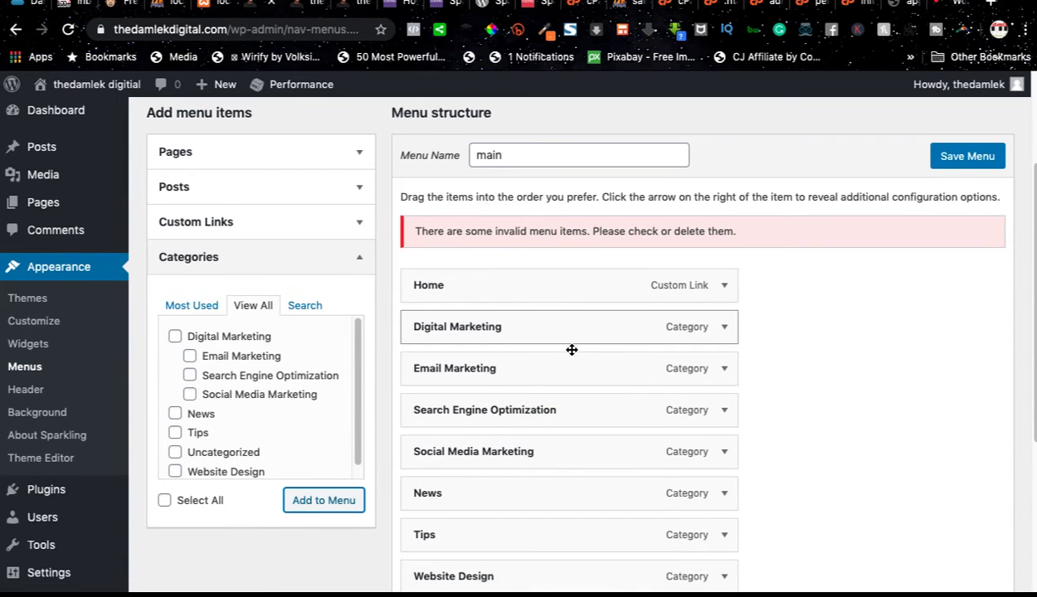
Step: Nest Email Marketing, Search Engine Optimization and Social Media Marketing as sub items under Digital Marketing in the main menu
scroll(572, 352, "down", 1)
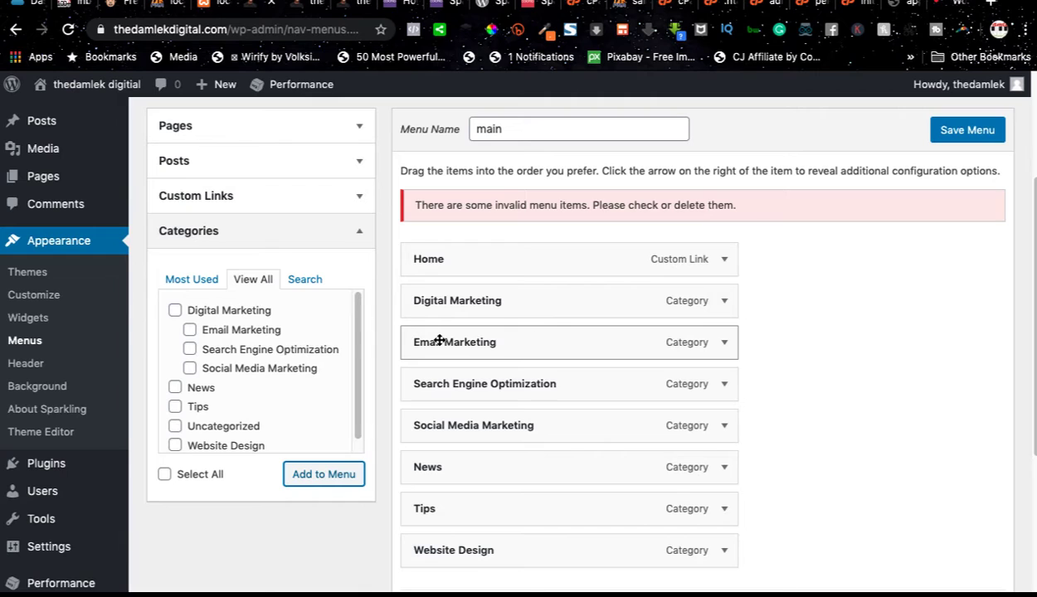
left_click_drag(440, 340, 466, 340)
left_click_drag(449, 381, 475, 383)
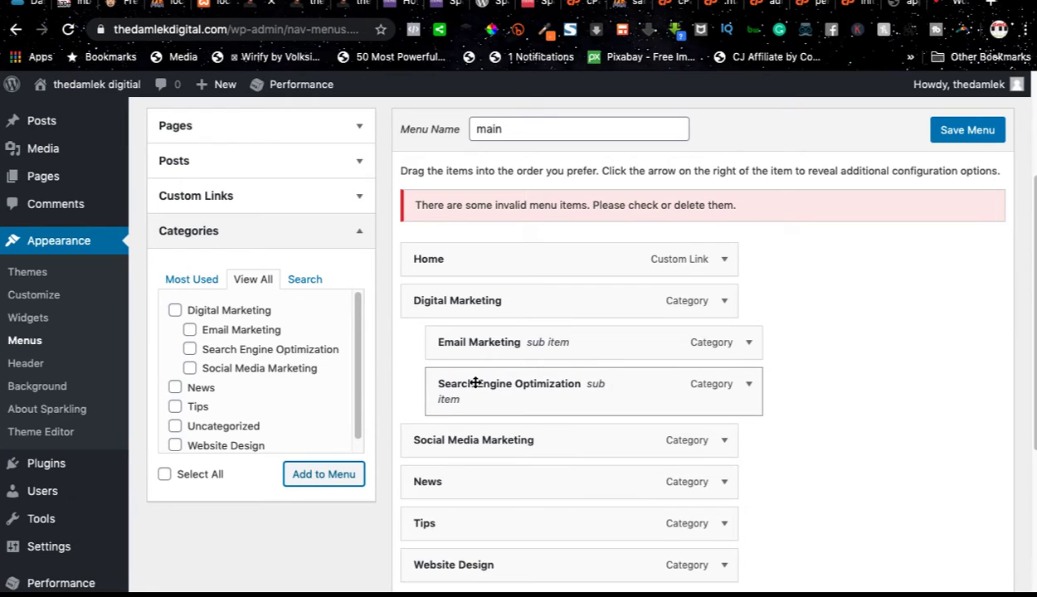
left_click_drag(428, 440, 482, 432)
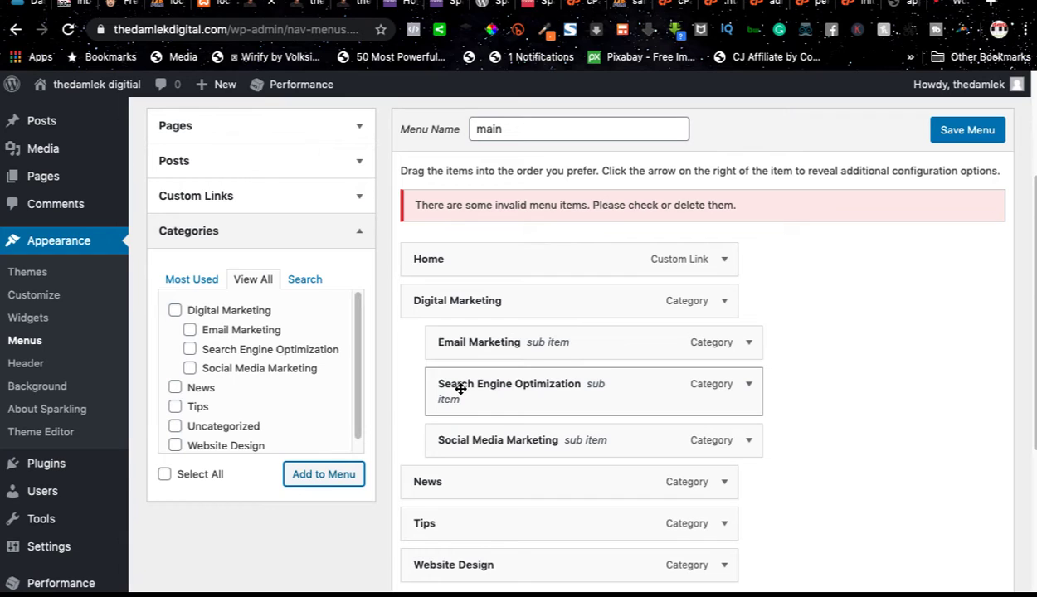
Step: Try nesting Search Engine Optimization under Email Marketing, and return it to its level directly under Digital Marketing
left_click_drag(461, 389, 488, 388)
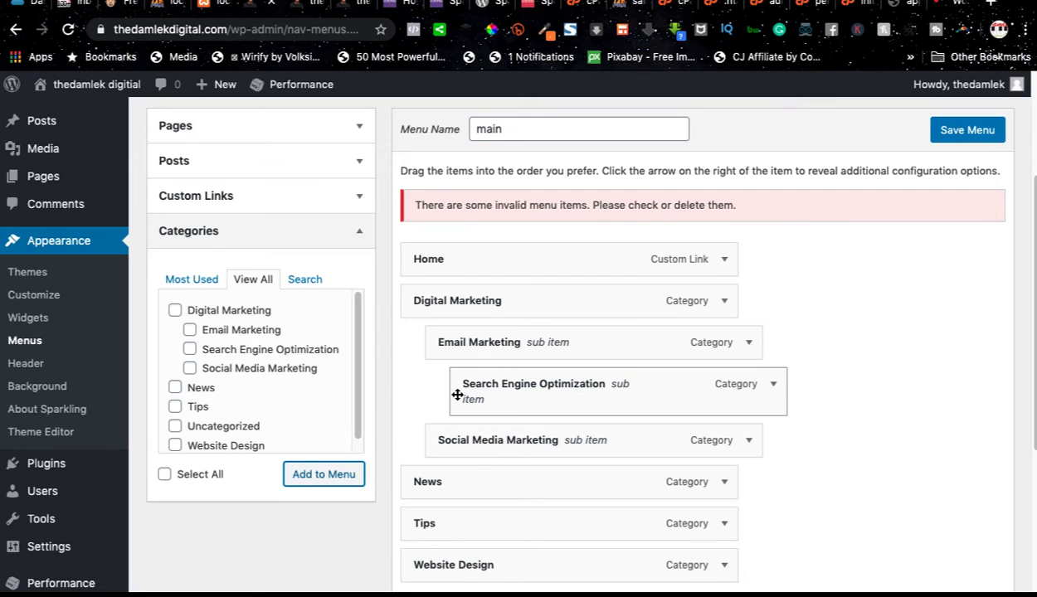
left_click_drag(522, 400, 499, 397)
Step: Move Website Design above News in the main menu, directly after the Digital Marketing sub items
scroll(500, 397, "down", 1)
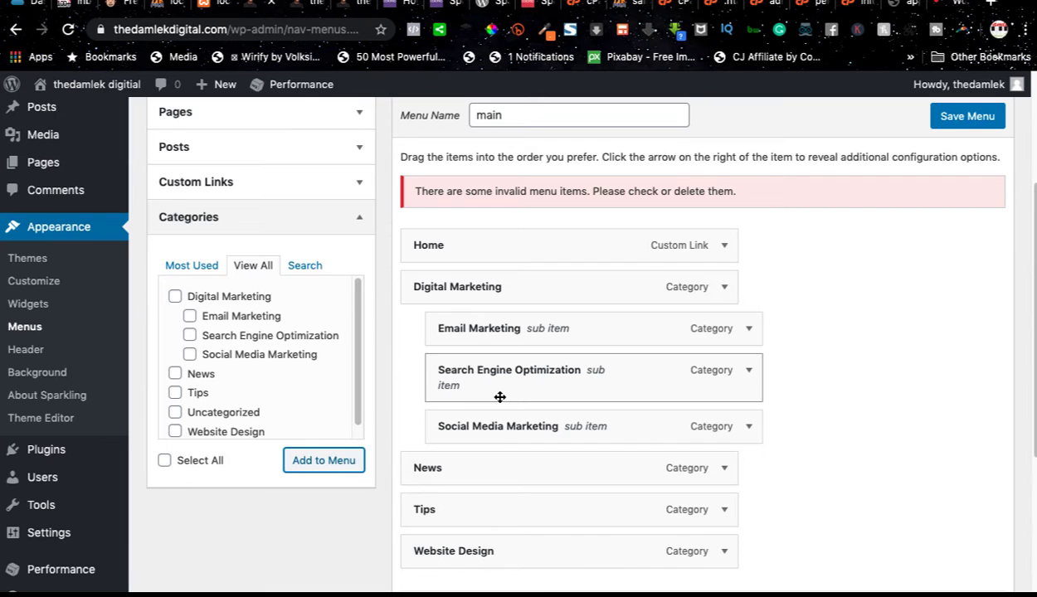
left_click_drag(491, 549, 489, 467)
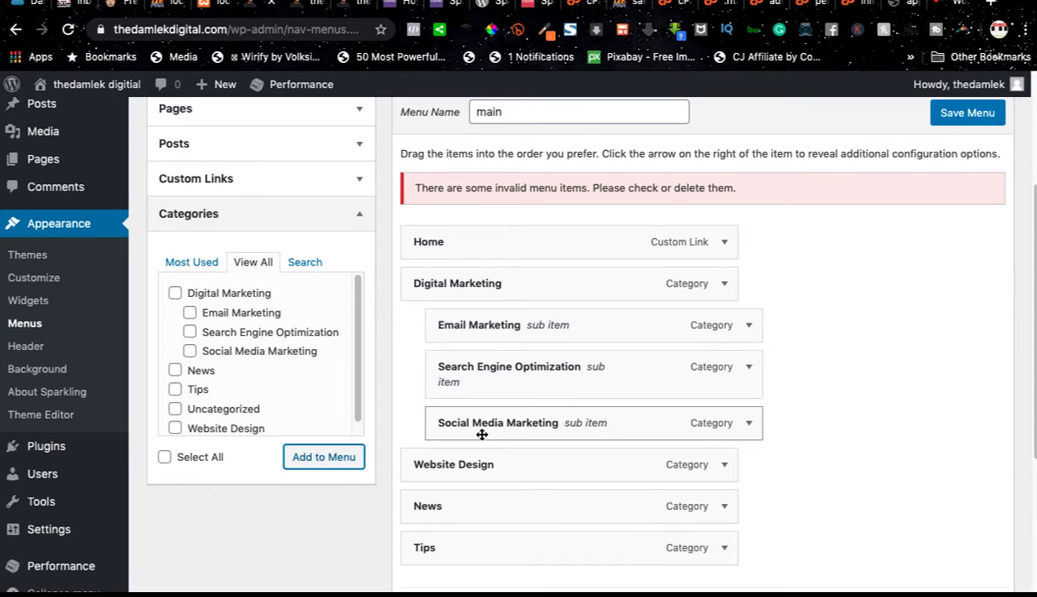
Step: Save the main menu with Primary Menu enabled as its display location
scroll(481, 433, "down", 1)
scroll(482, 434, "down", 2)
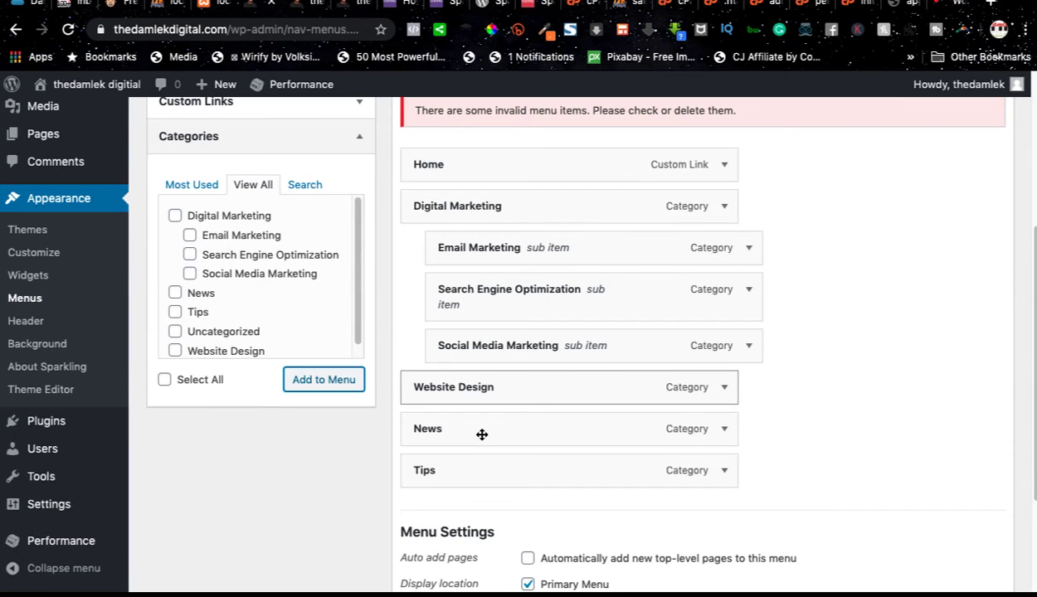
scroll(494, 394, "down", 2)
scroll(496, 395, "down", 2)
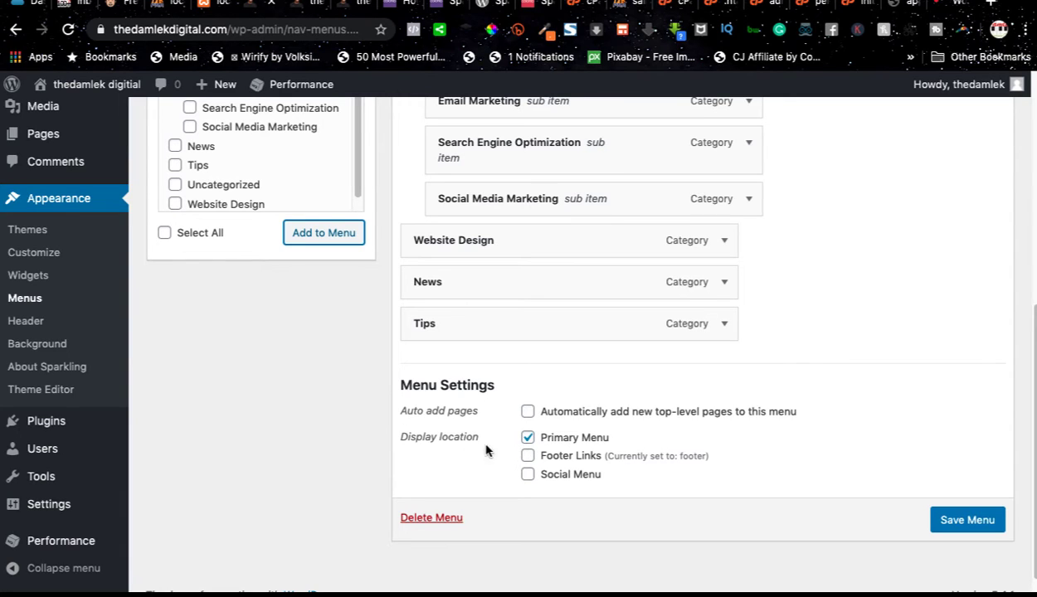
left_click(528, 437)
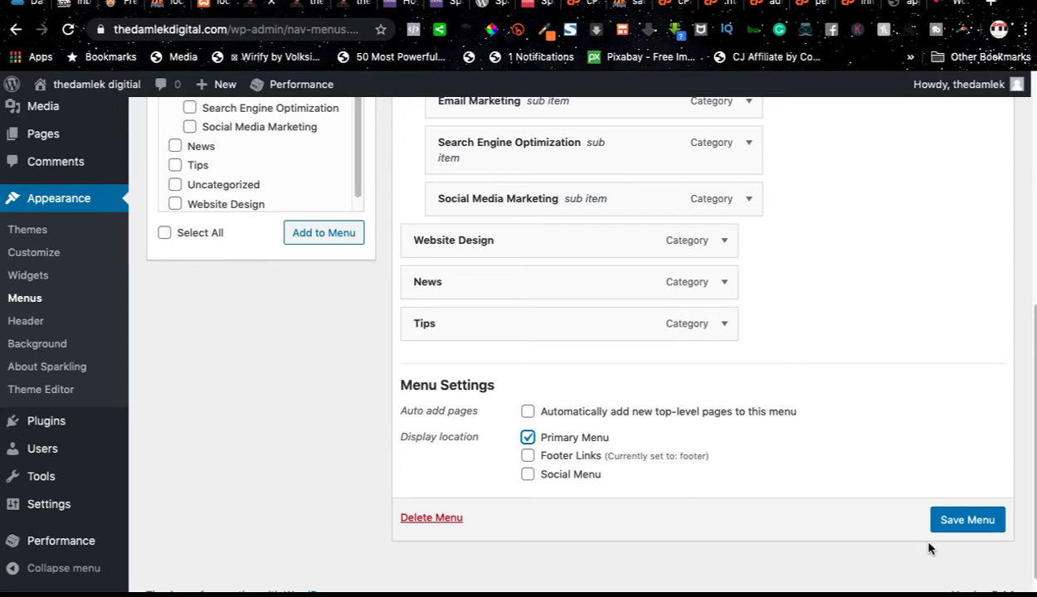
left_click(970, 521)
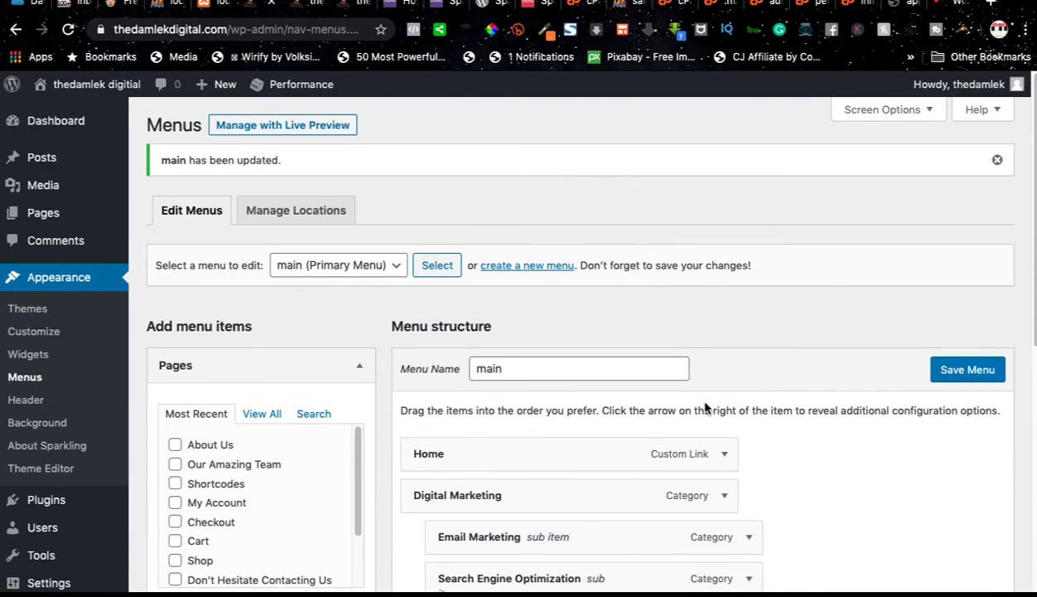
Step: Reload the live site's home page and examine the navigation bar and the Digital Marketing dropdown
left_click(304, 4)
left_click(68, 30)
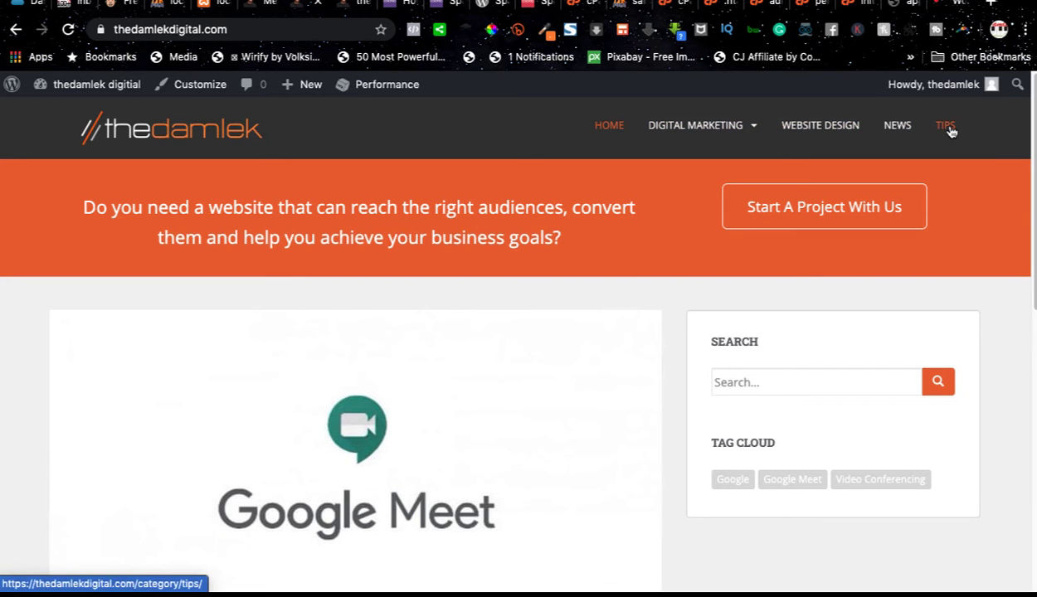
mouse_move(748, 132)
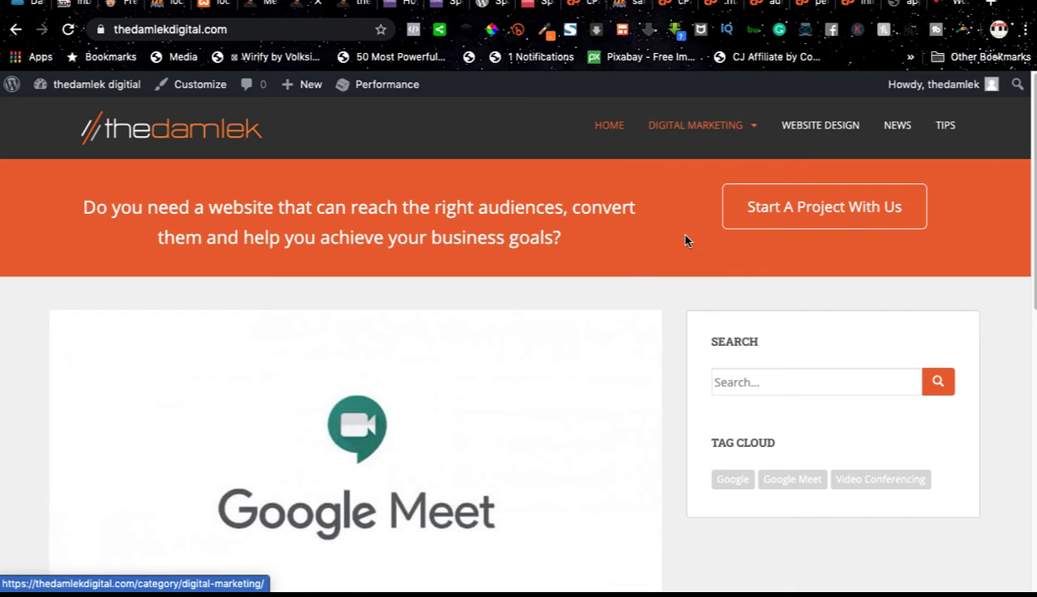
Step: Return to the site admin and open the Header settings of Sparkling Options in the theme customizer
left_click(260, 7)
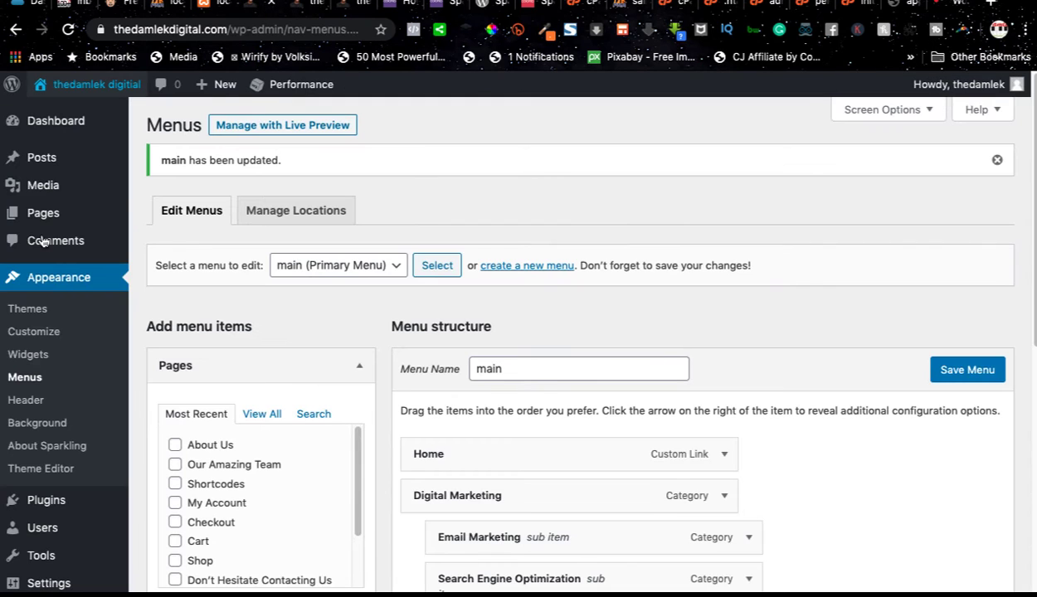
left_click(51, 333)
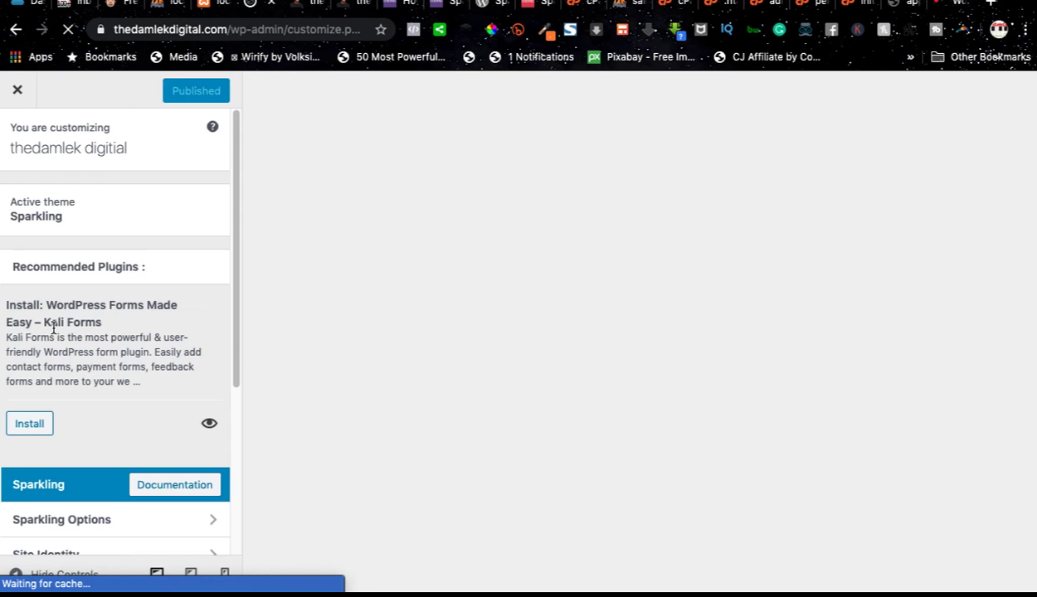
scroll(72, 271, "down", 3)
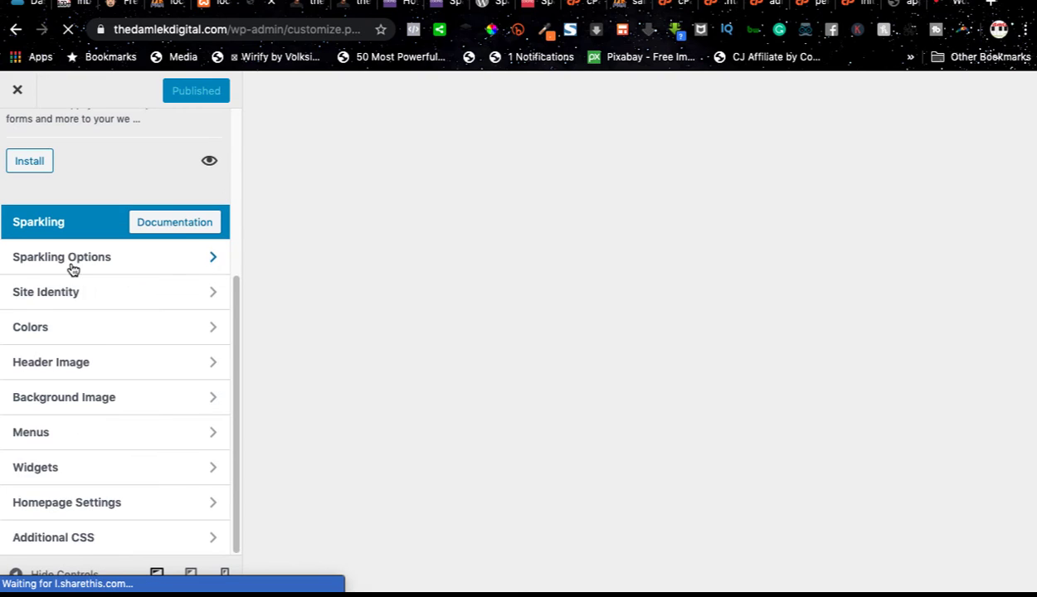
left_click(75, 265)
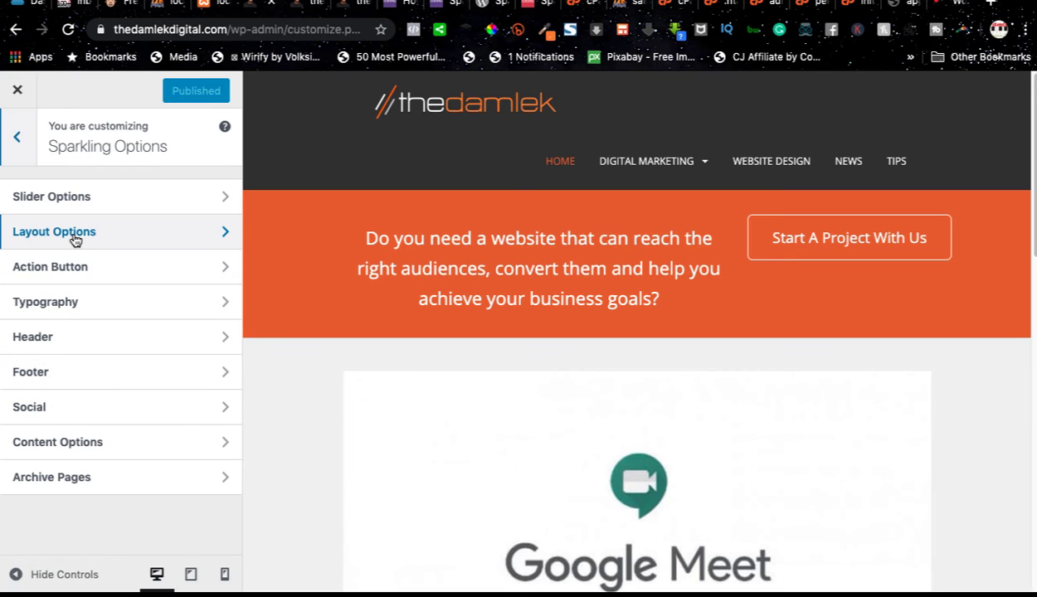
left_click(65, 342)
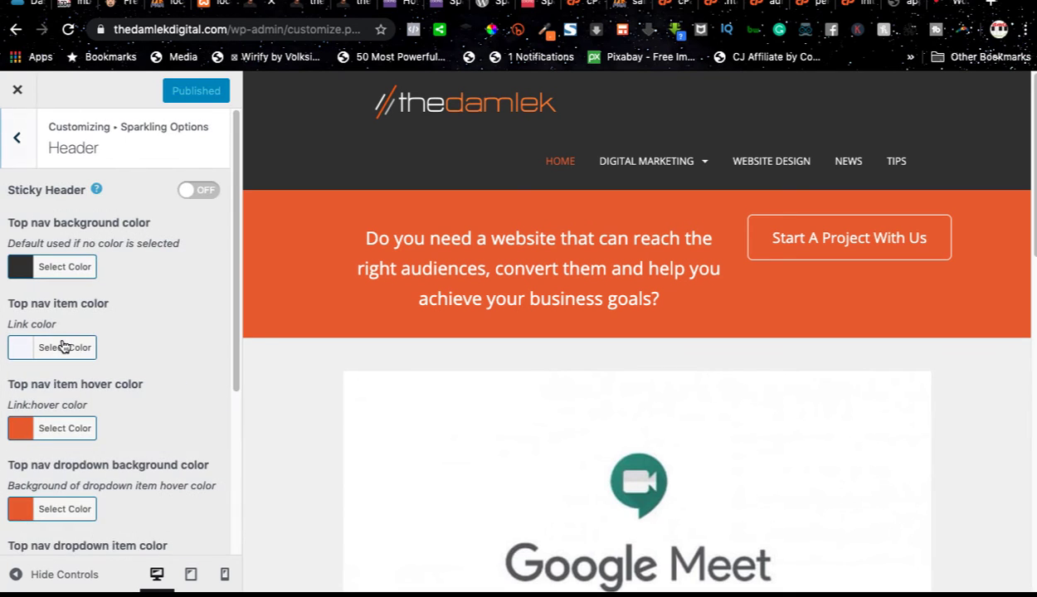
Step: Set the top nav dropdown background color to black
scroll(75, 346, "down", 2)
scroll(74, 347, "down", 1)
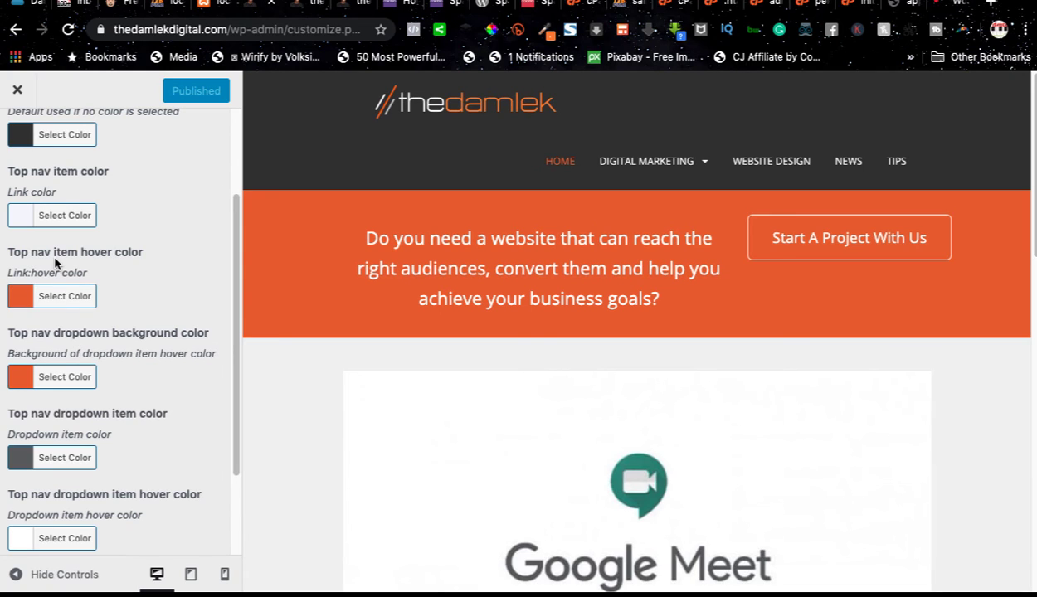
scroll(50, 390, "down", 1)
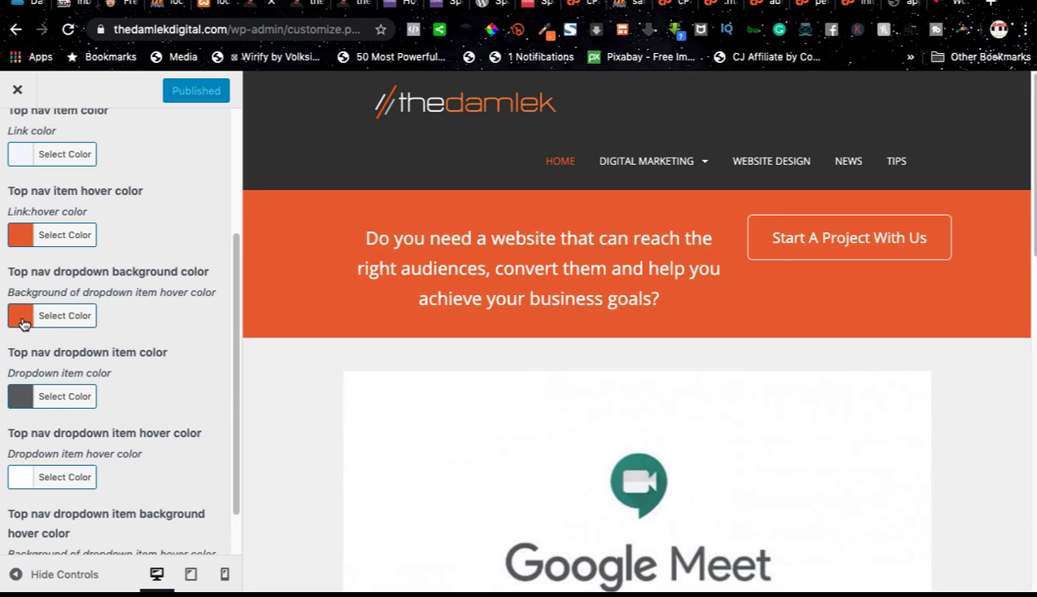
left_click(21, 316)
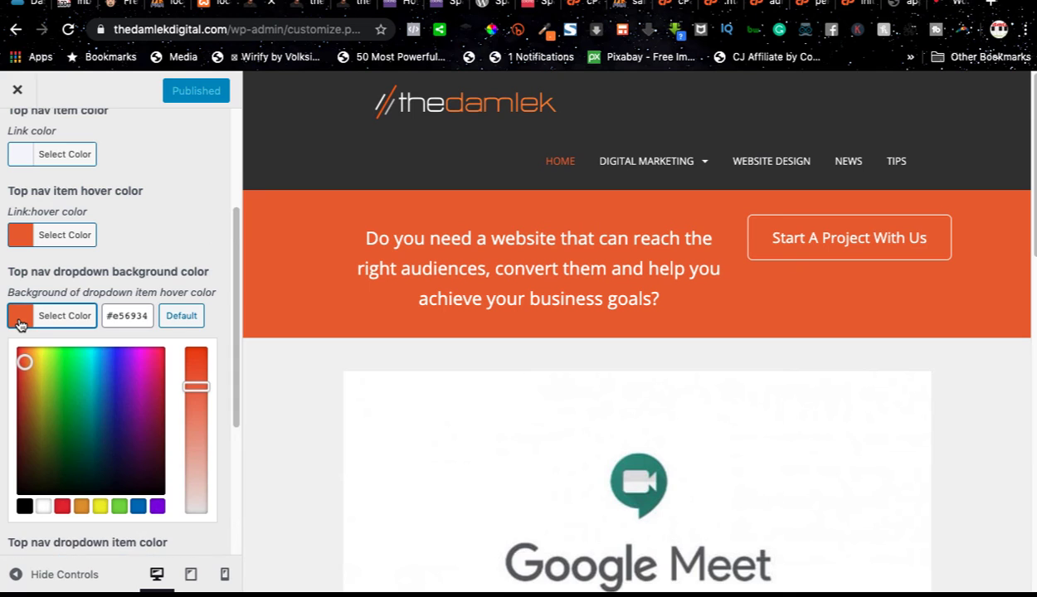
left_click(24, 506)
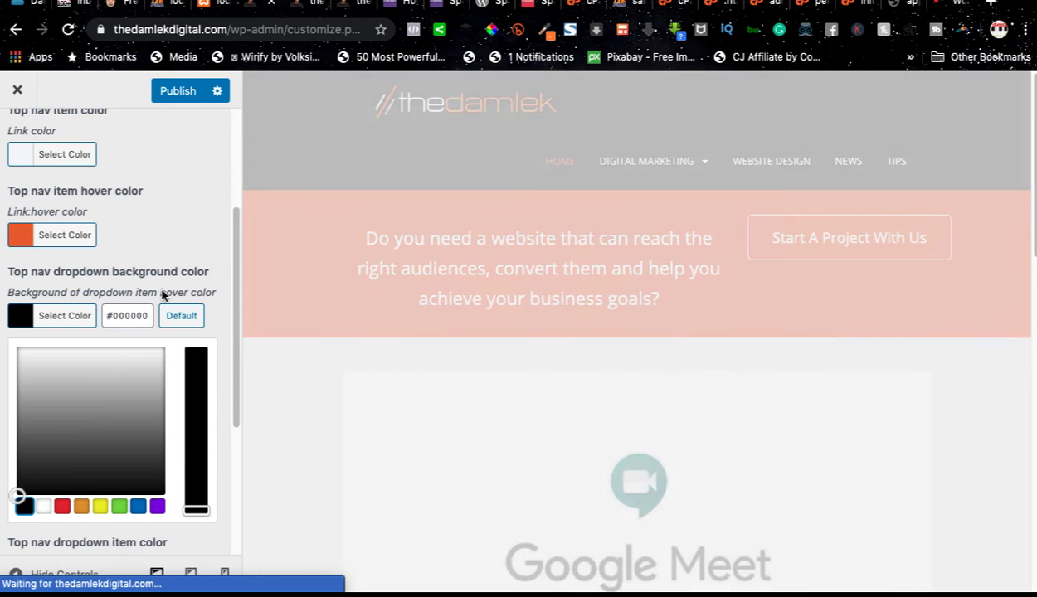
left_click(169, 271)
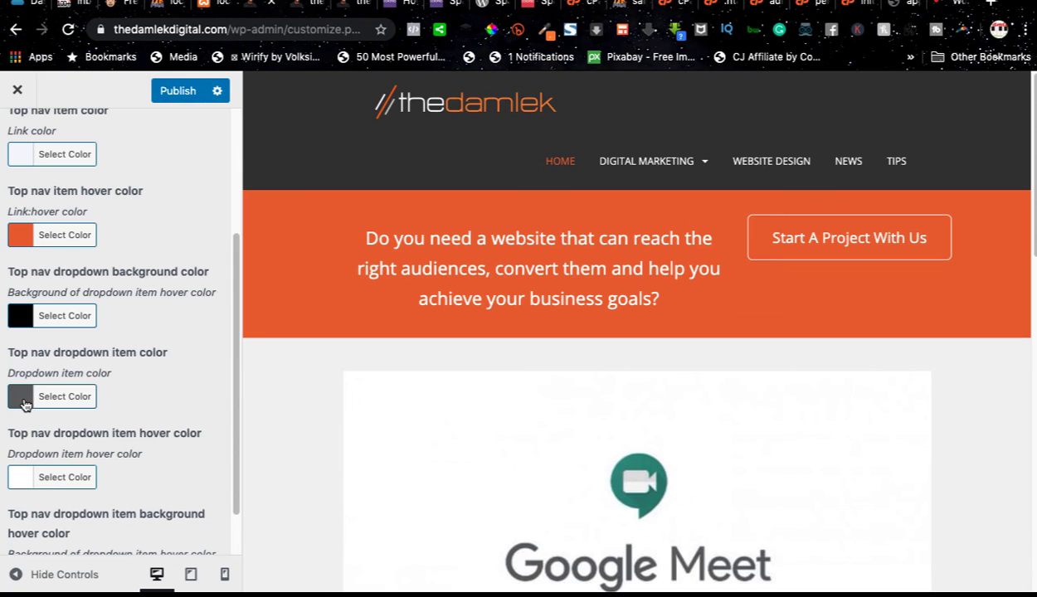
Step: Set the top nav dropdown item color to white (#ffffff) and publish the header color changes
left_click(24, 404)
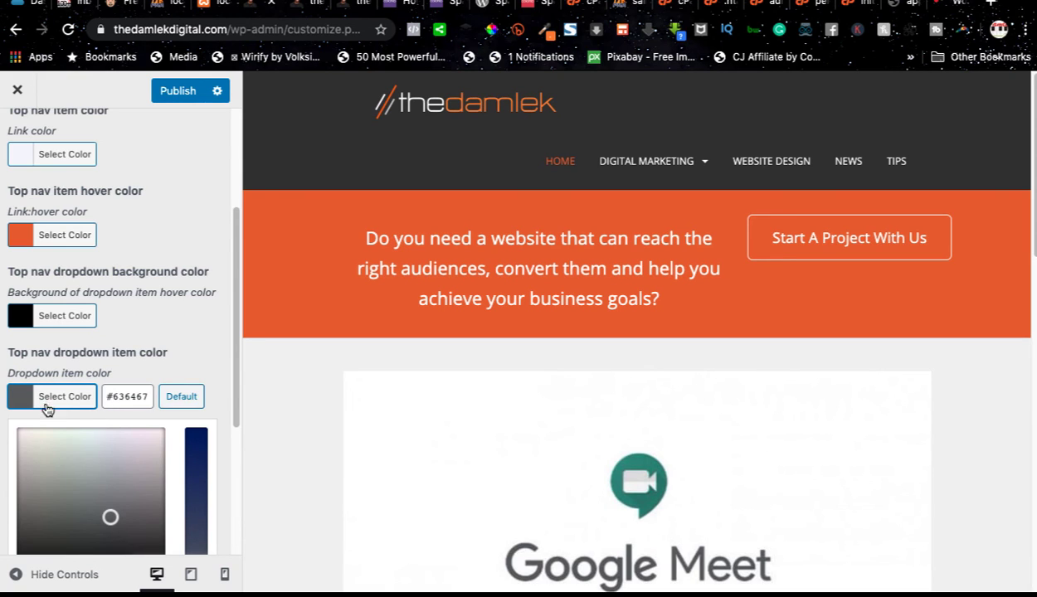
scroll(90, 332, "down", 1)
left_click(44, 509)
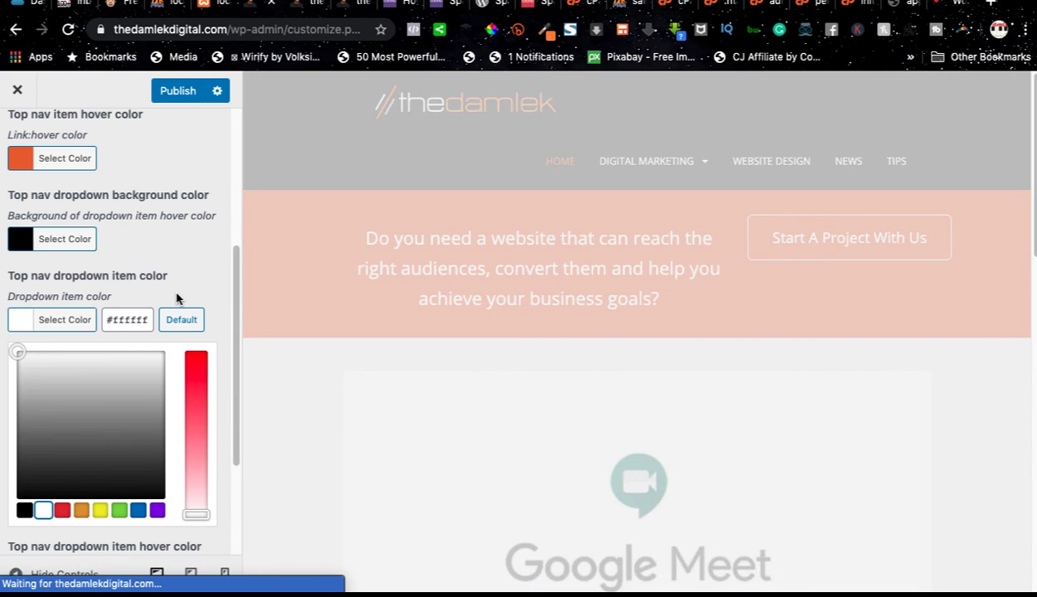
left_click(176, 298)
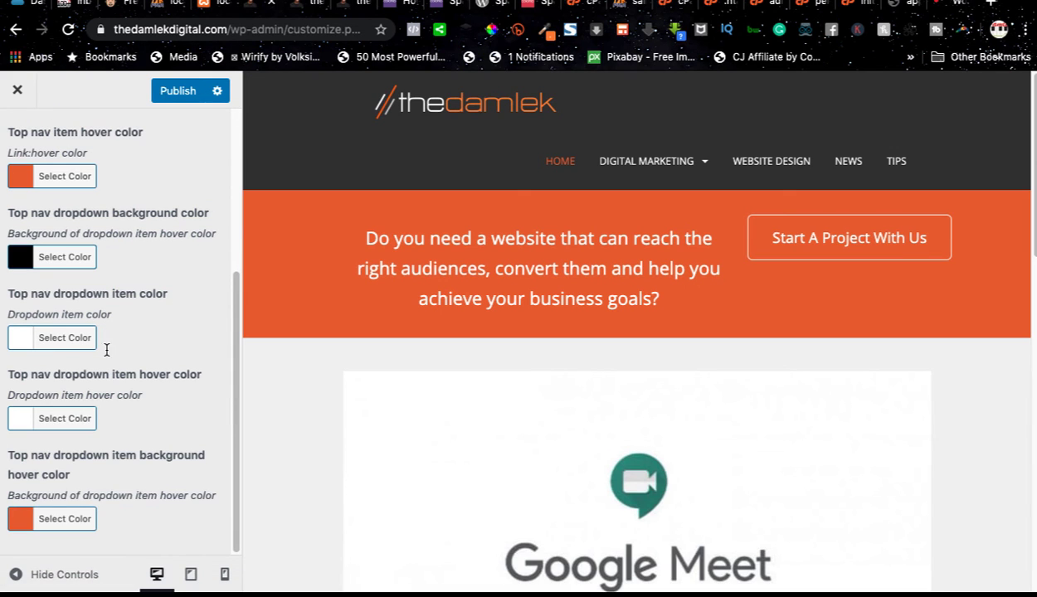
left_click(176, 90)
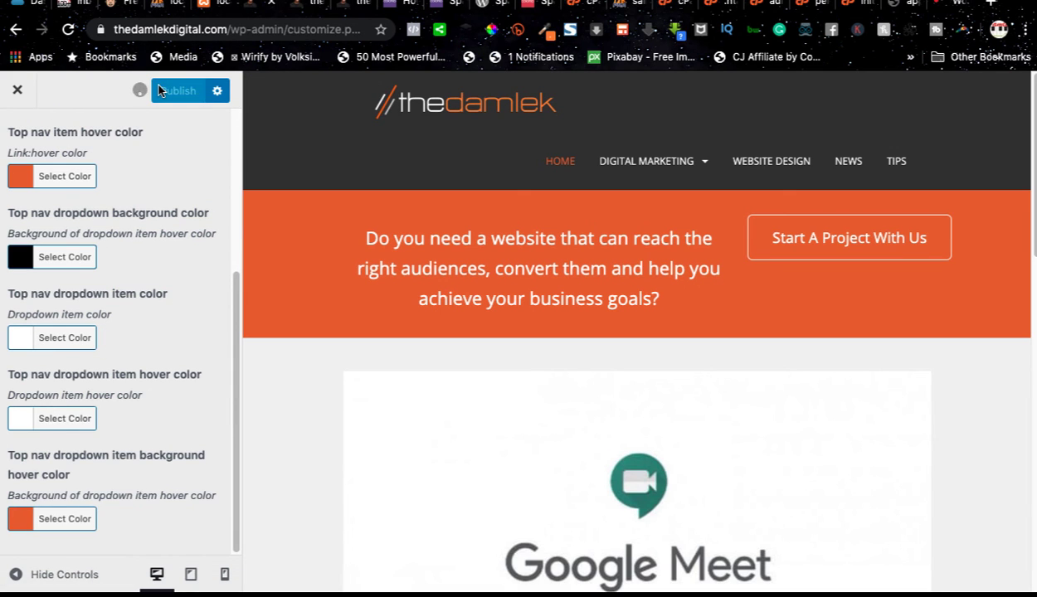
Step: Reload the live home page and check the Digital Marketing dropdown's colors and sub items
left_click(308, 4)
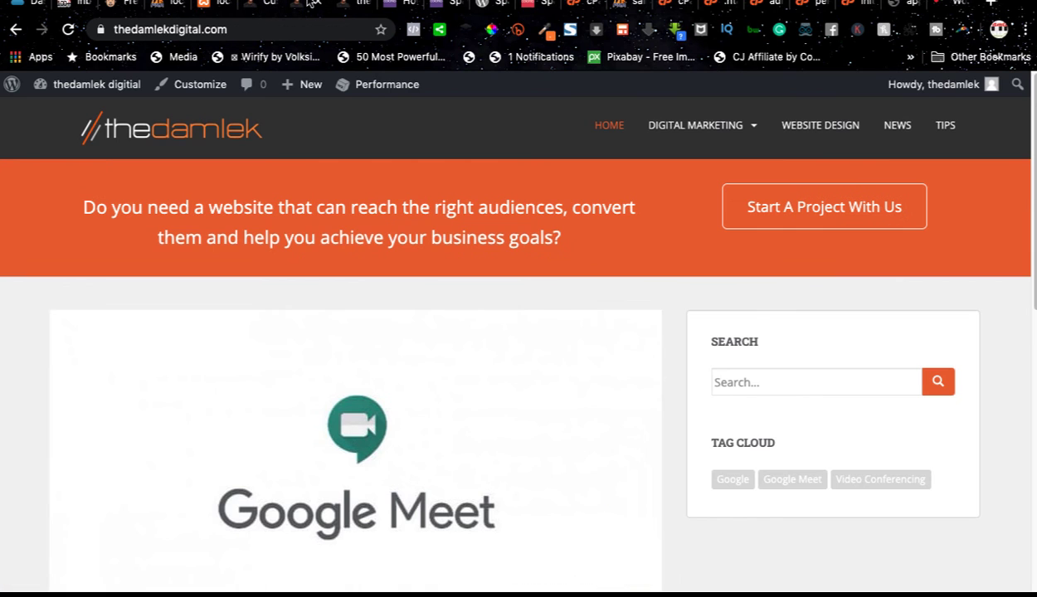
left_click(68, 32)
mouse_move(676, 127)
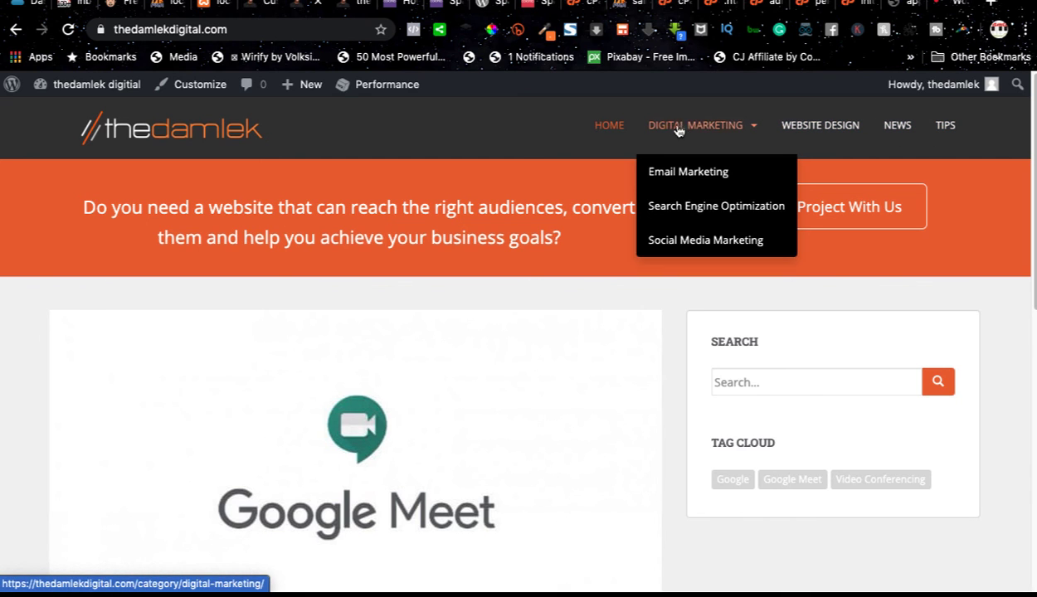
mouse_move(711, 129)
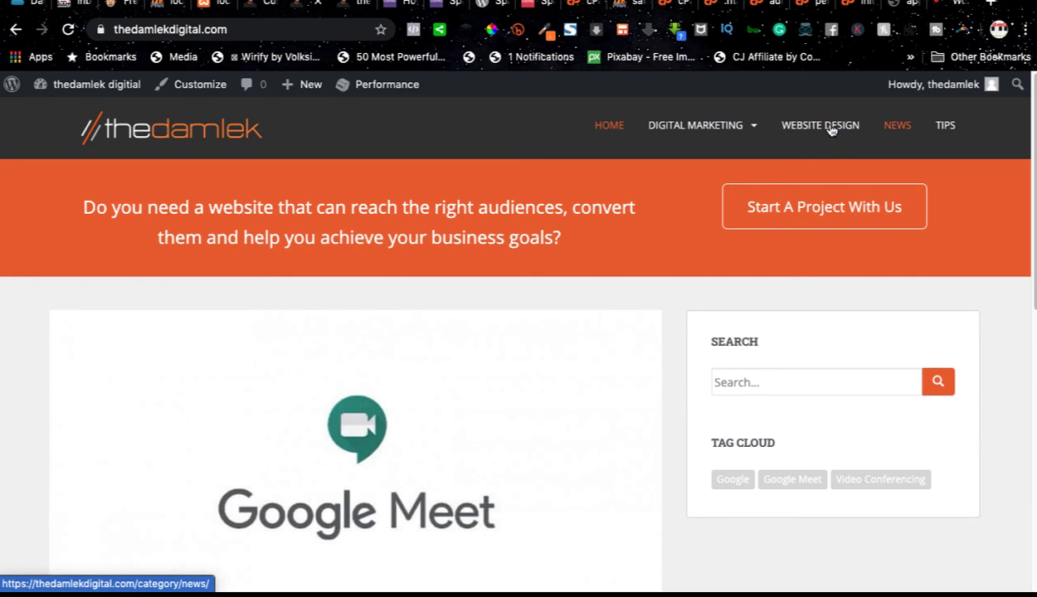
Step: Open the News category from the live site's navigation and look through its posts
left_click(896, 128)
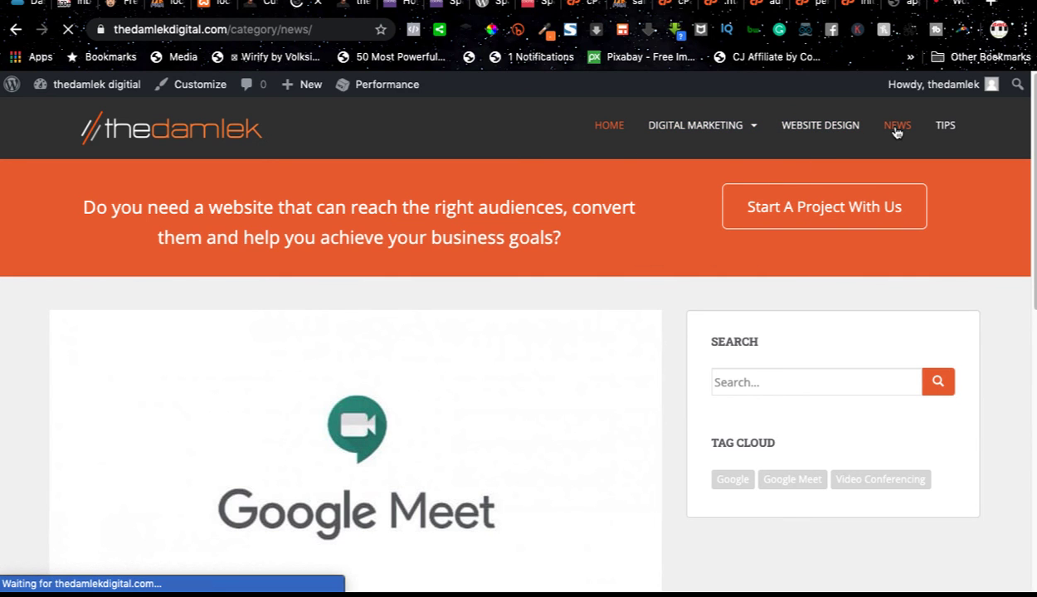
scroll(526, 250, "down", 3)
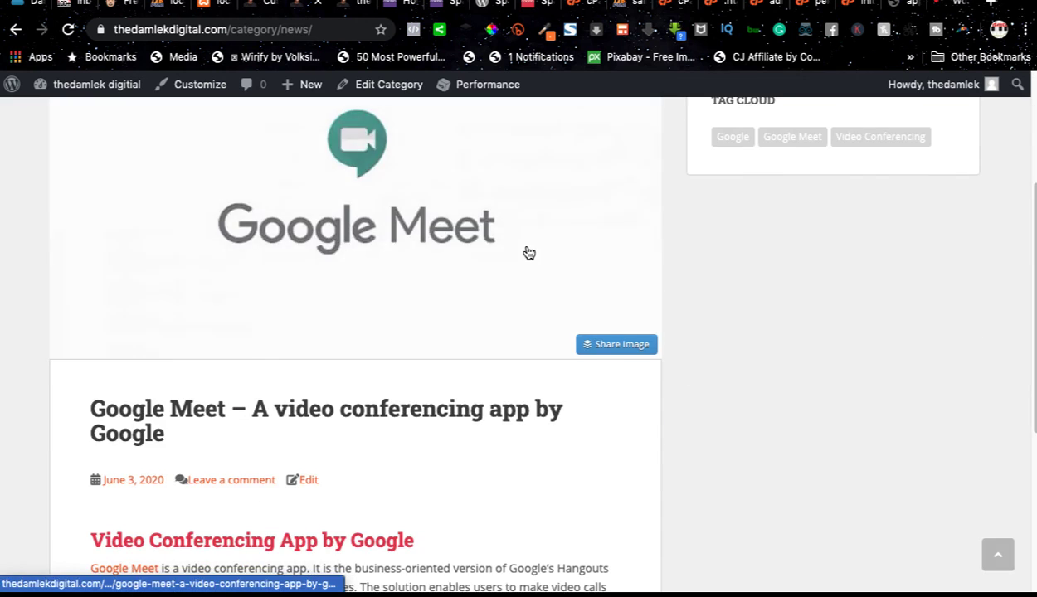
scroll(528, 252, "down", 3)
scroll(526, 249, "up", 6)
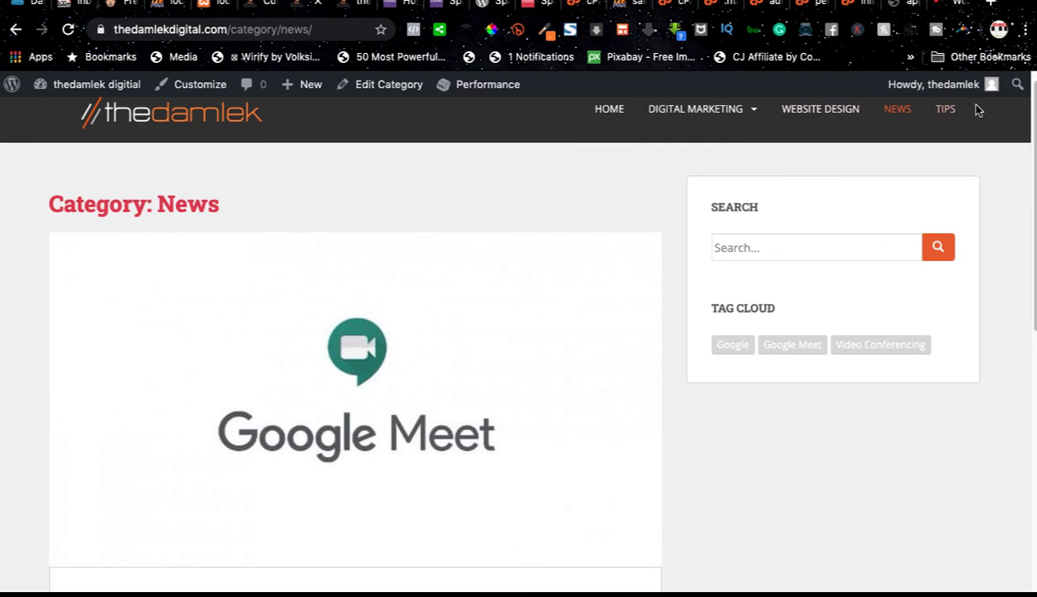
scroll(609, 222, "up", 1)
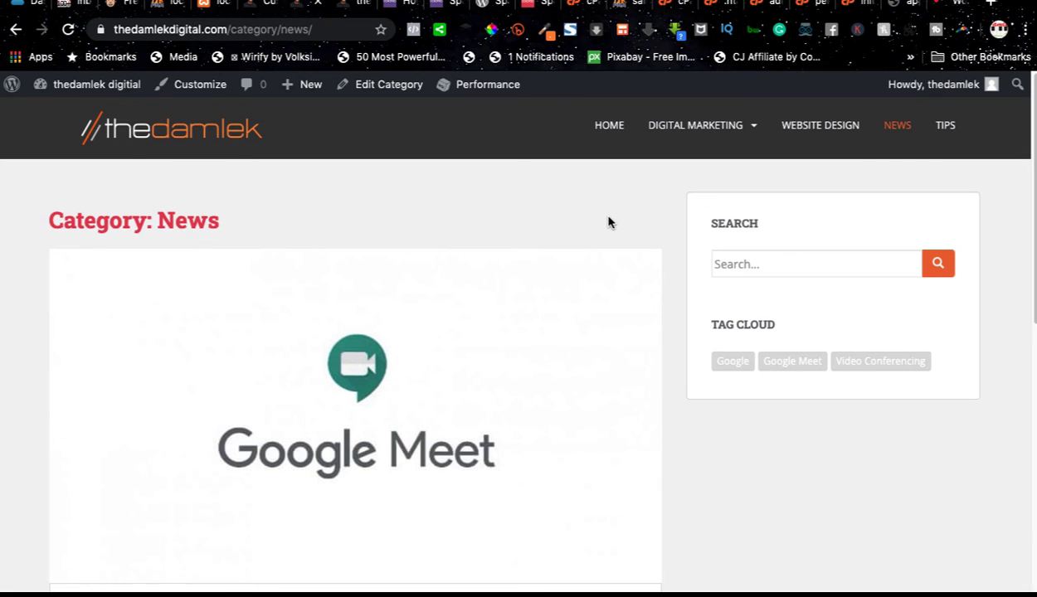